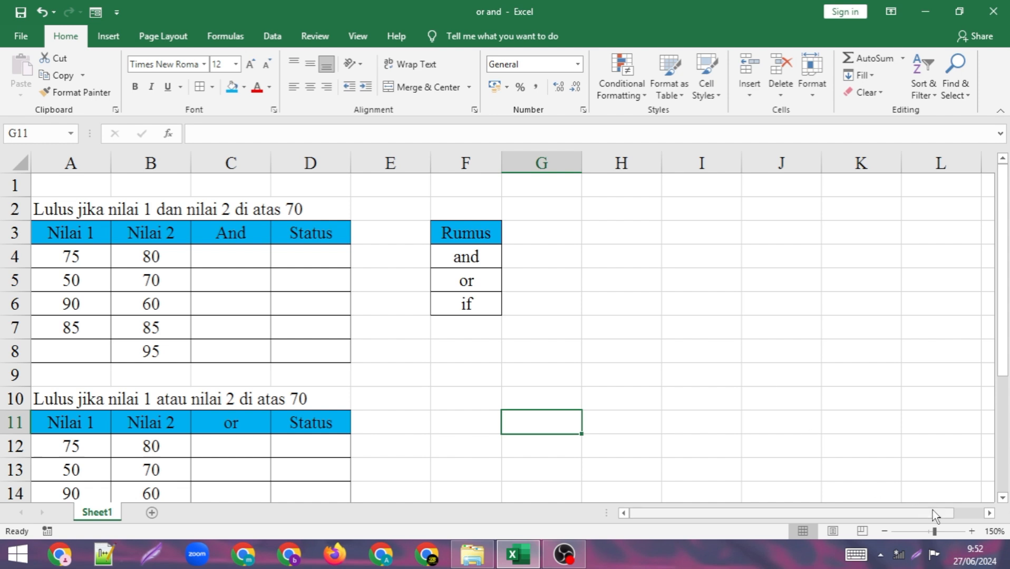
# Enlarge the worksheet view to 170%.
pyautogui.click(972, 532)
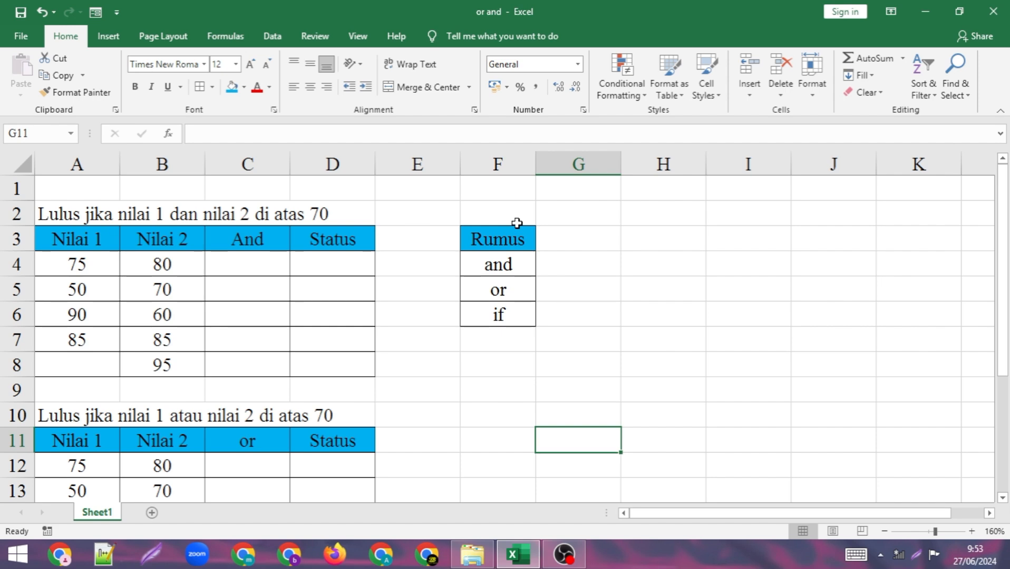
pyautogui.click(253, 265)
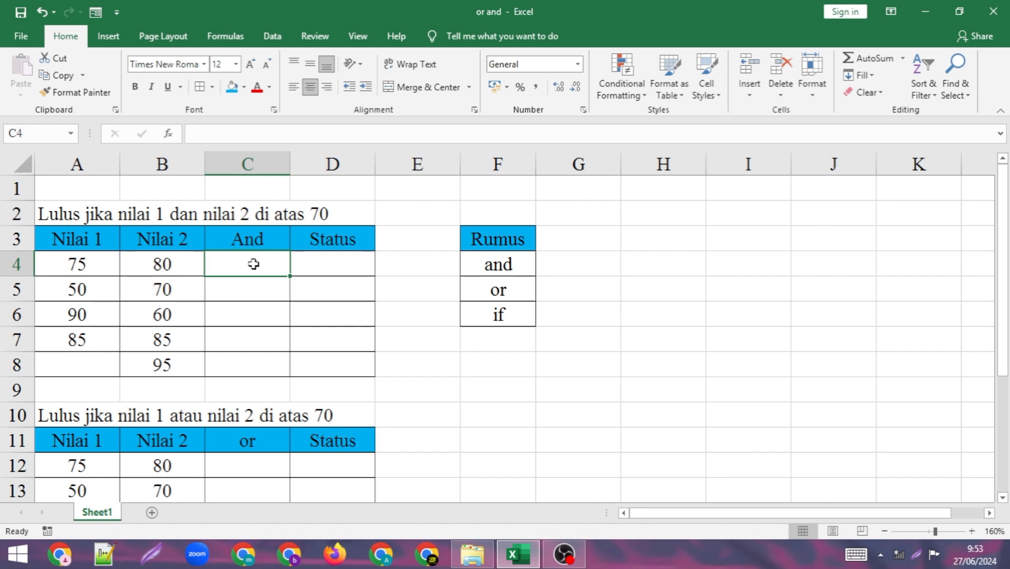
pyautogui.click(331, 266)
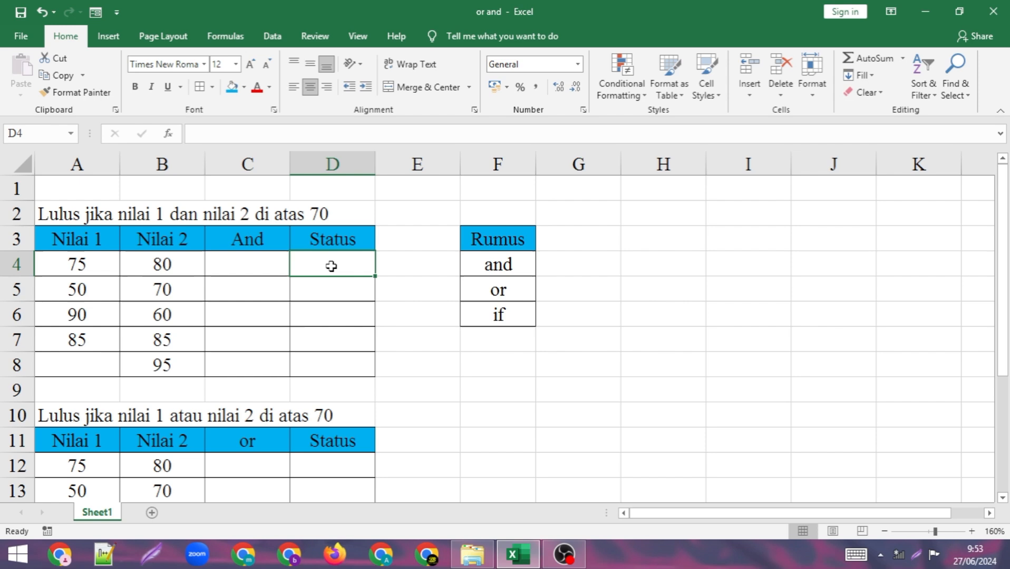
pyautogui.click(971, 532)
pyautogui.click(280, 299)
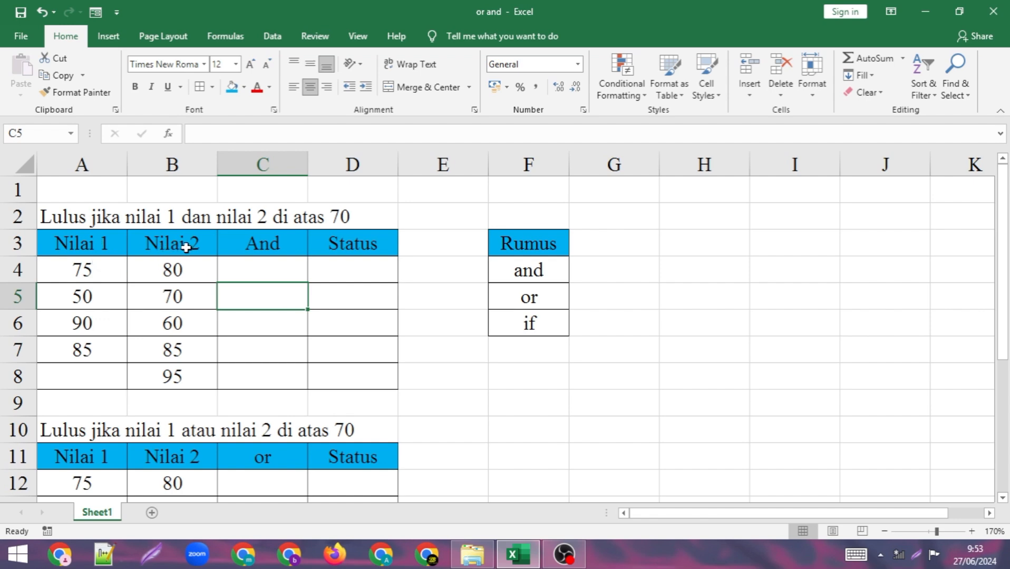
# Enter an AND formula in C4 that tests whether the Nilai 1 score in A4 is greater than 70.
pyautogui.click(254, 264)
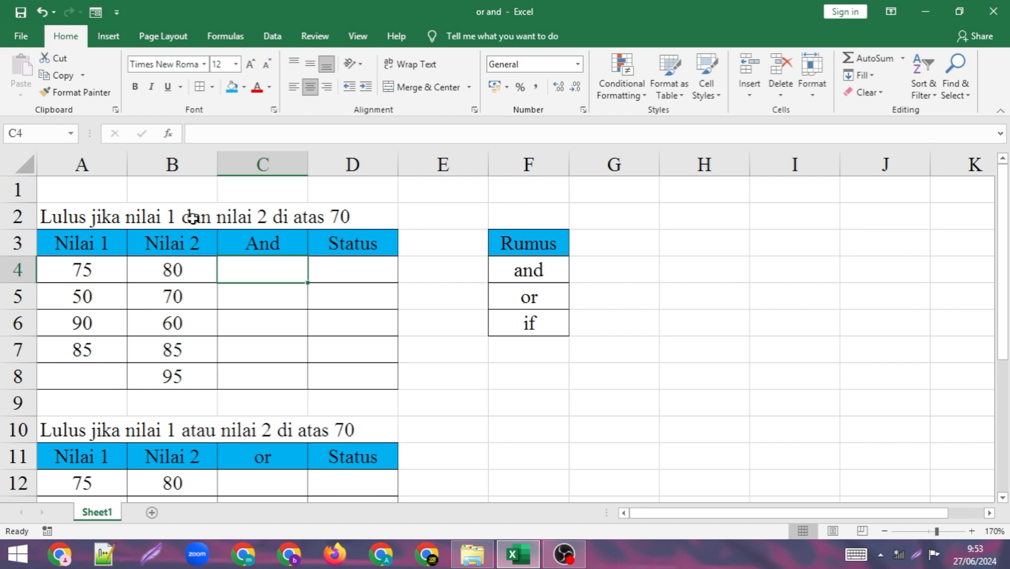
pyautogui.click(250, 300)
pyautogui.click(252, 269)
pyautogui.write('=and')
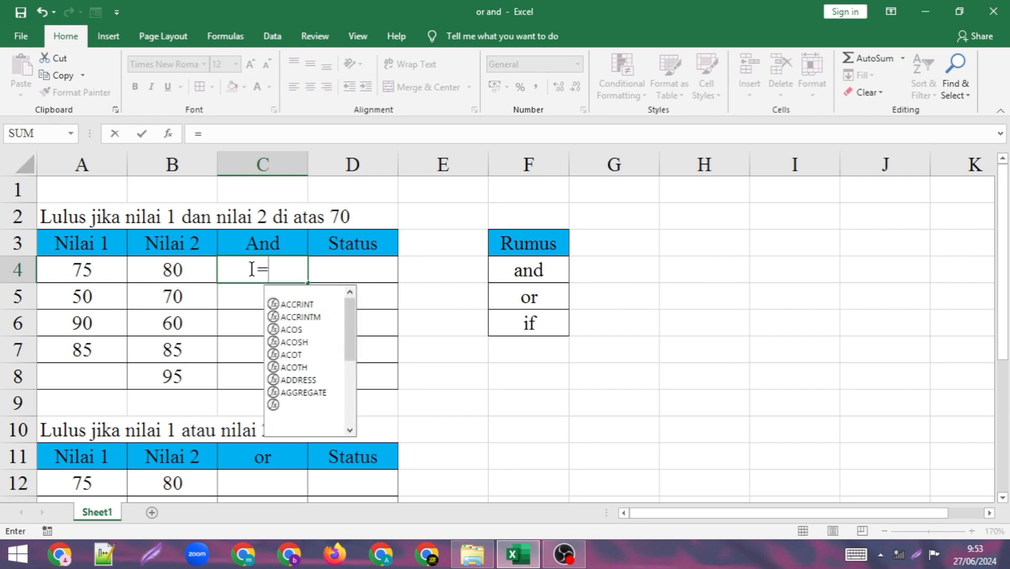
pyautogui.write('(')
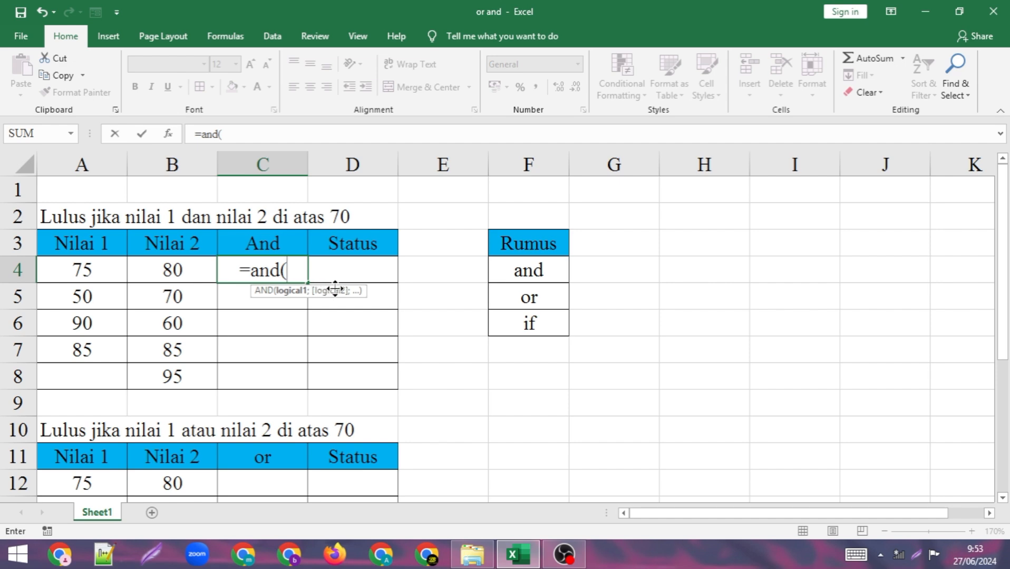
pyautogui.click(84, 269)
pyautogui.write('>')
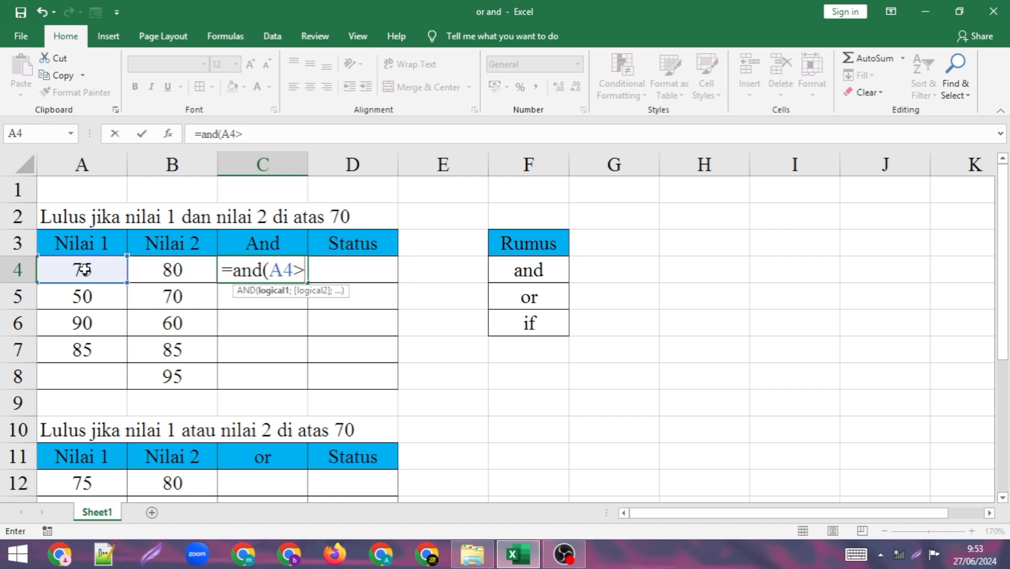
pyautogui.write('70')
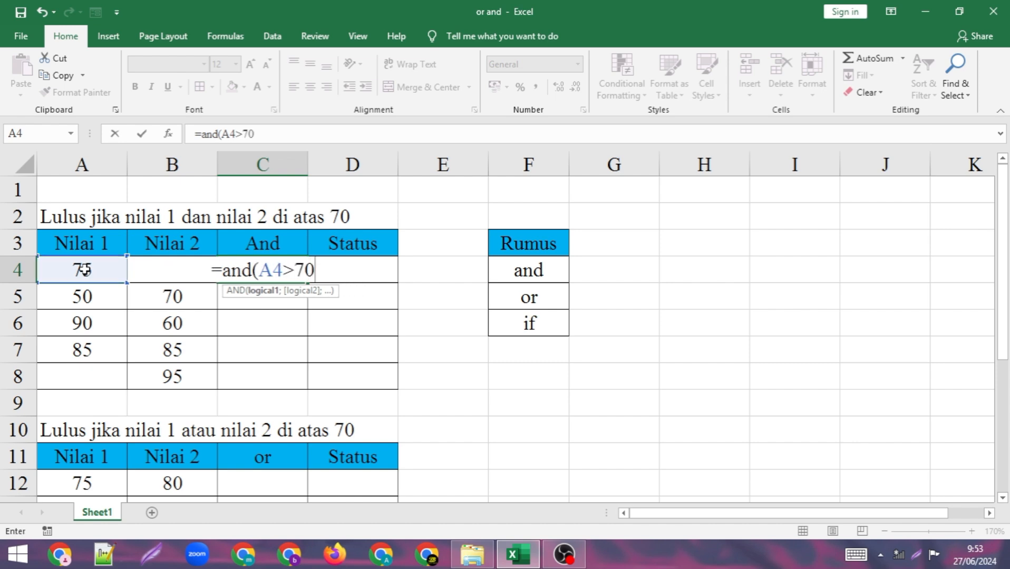
pyautogui.click(165, 296)
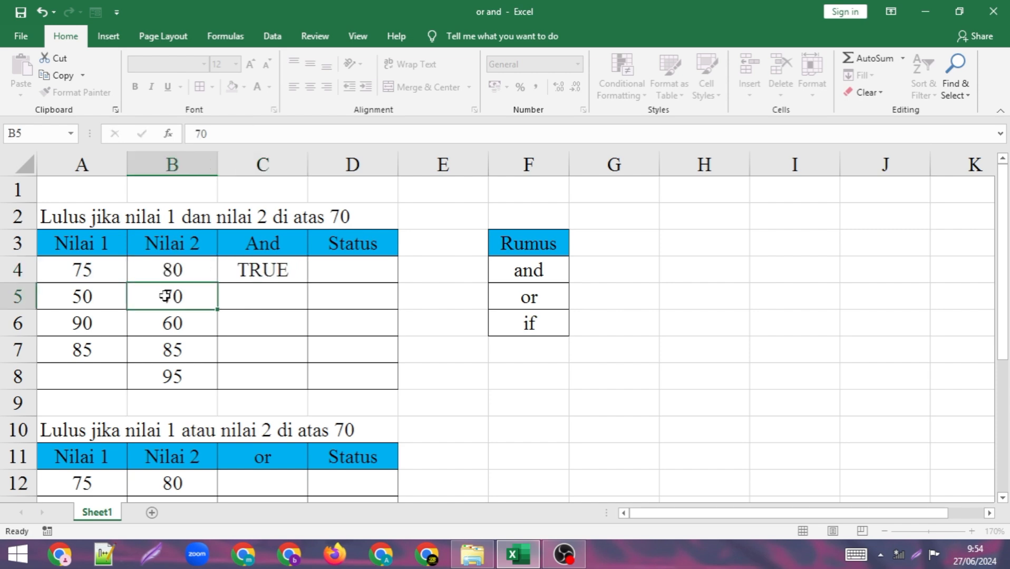
# Add the second condition B4>70 to the formula in C4 so it reads =AND(A4>70;B4>70).
pyautogui.doubleClick(262, 272)
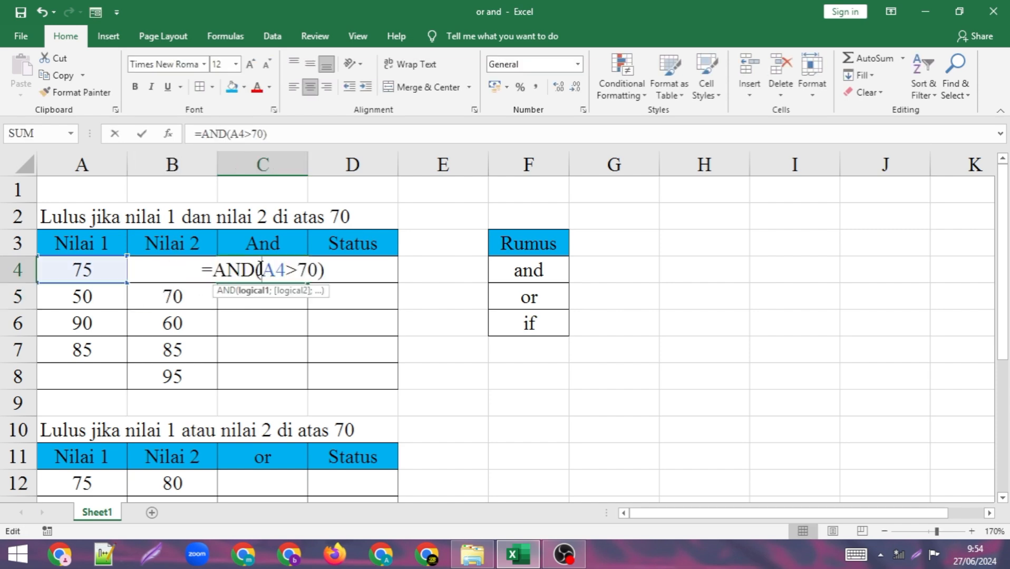
pyautogui.click(327, 270)
pyautogui.press('BackSpace')
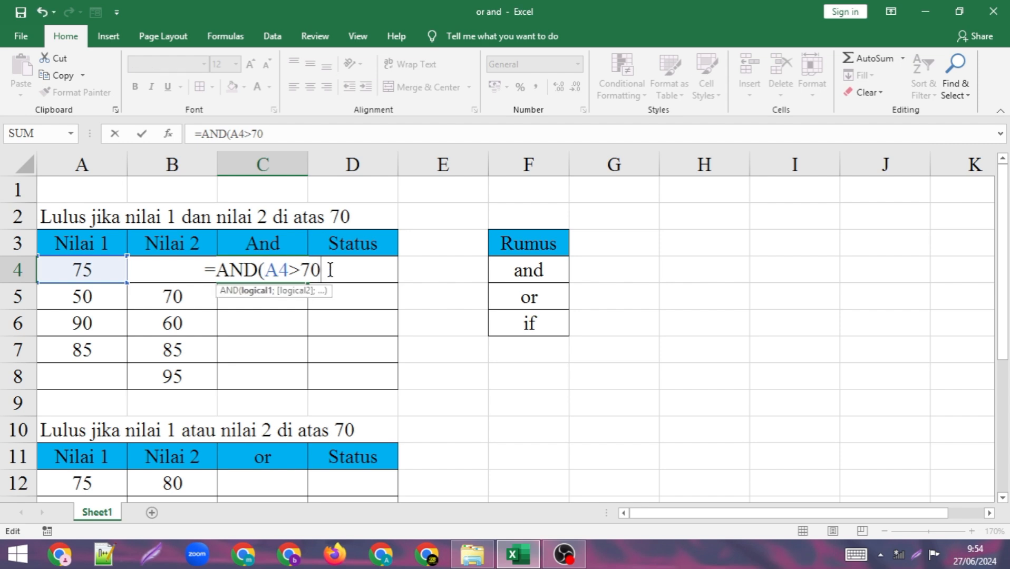
pyautogui.write(';')
pyautogui.click(177, 296)
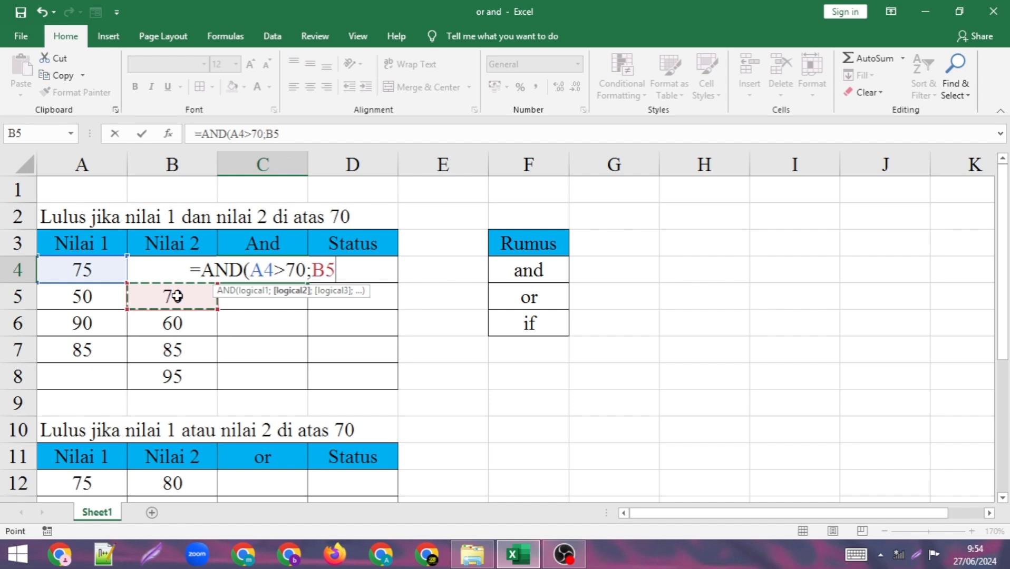
pyautogui.press('Up')
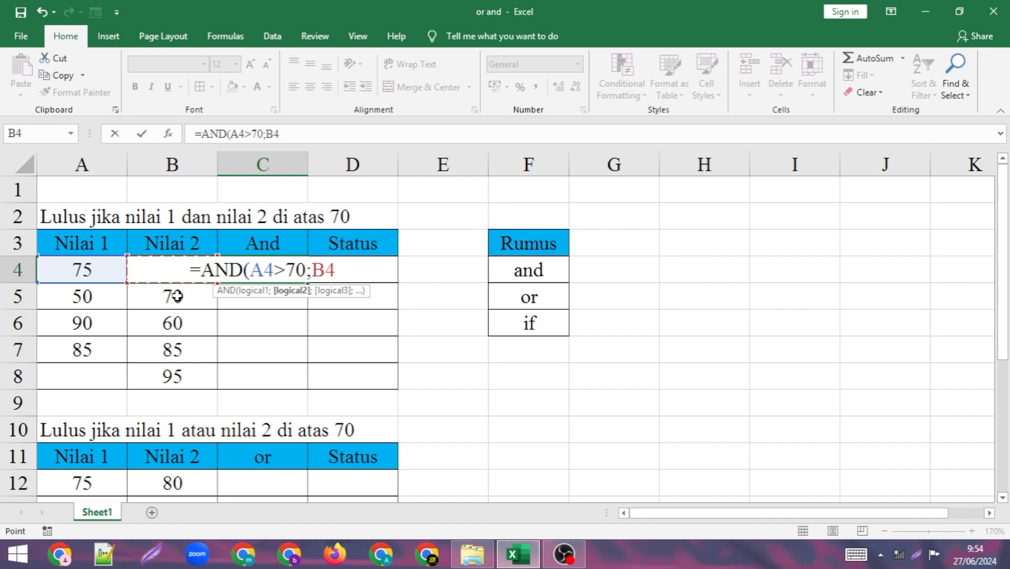
pyautogui.write('>70)')
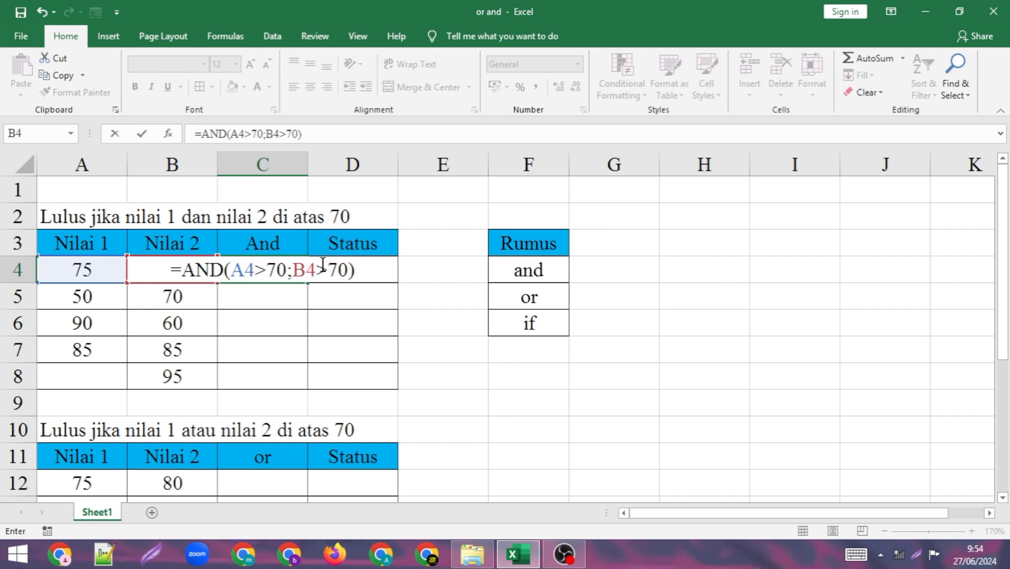
pyautogui.press('Return')
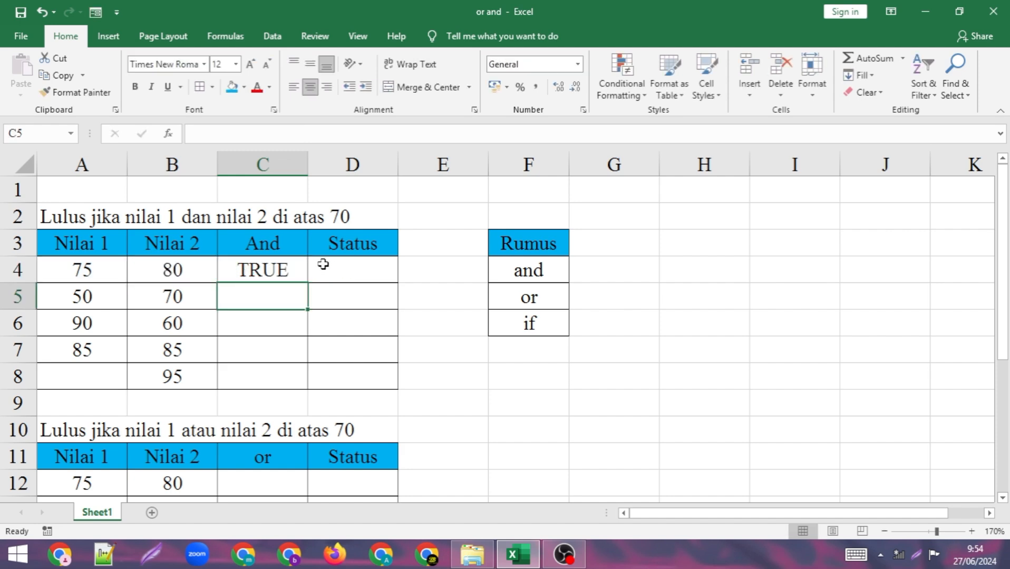
# Fill the AND formula from C4 down through C8.
pyautogui.click(266, 270)
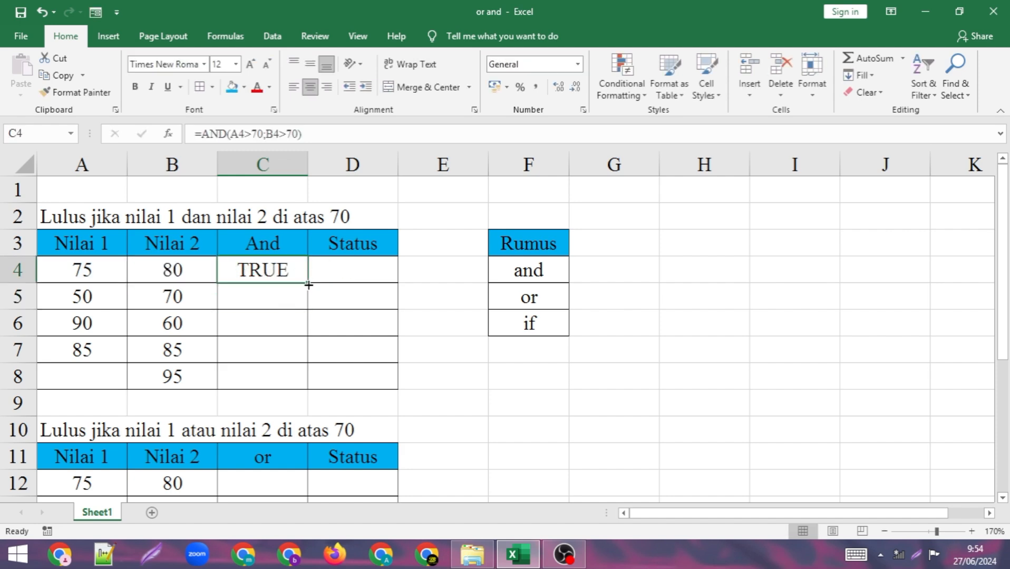
pyautogui.moveTo(308, 283); pyautogui.dragTo(310, 388)
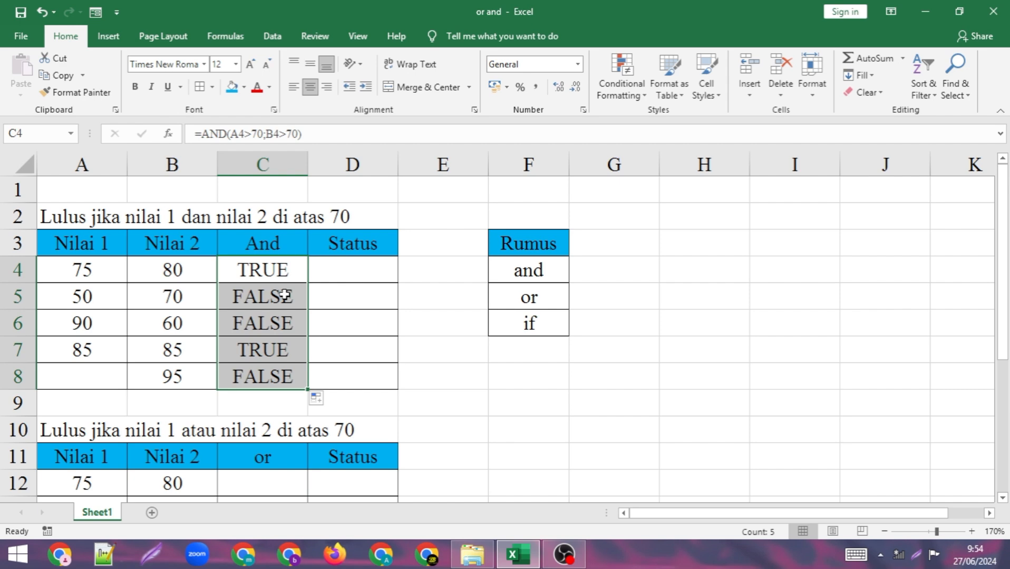
pyautogui.click(145, 297)
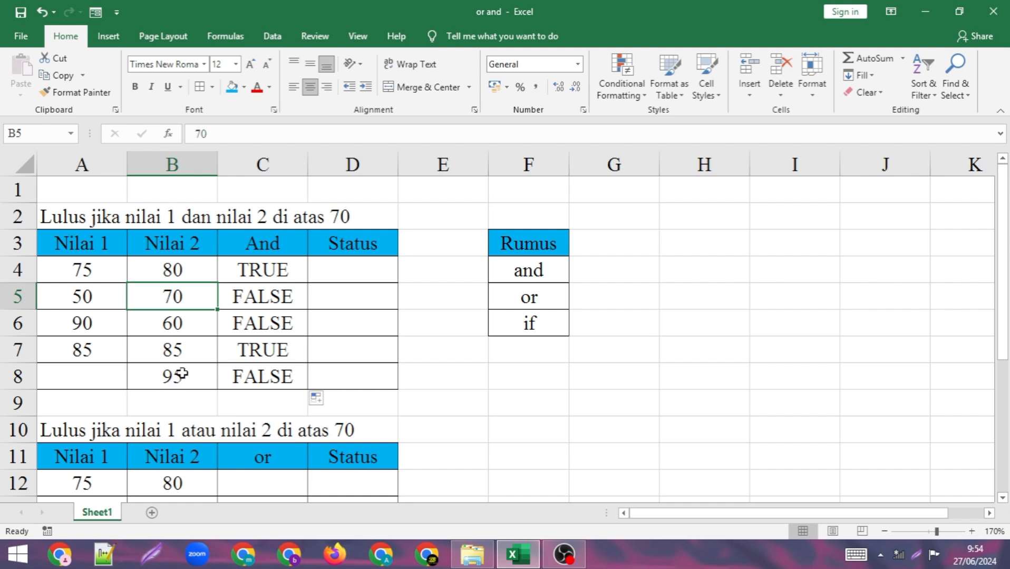
# Enter the formula =IF(C4=TRUE;"lulus";"tidak lulus") in the first Status cell, D4.
pyautogui.click(349, 266)
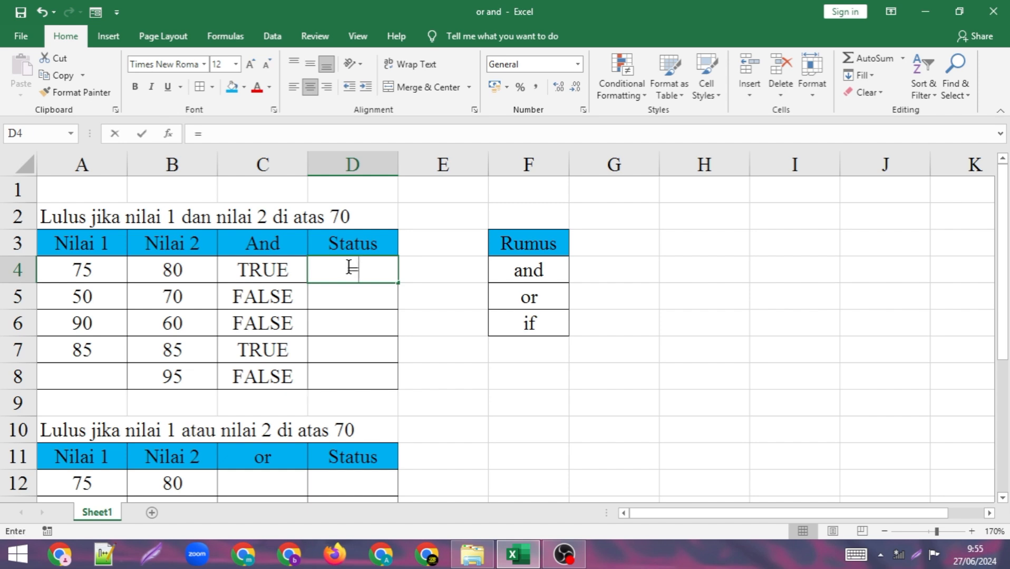
pyautogui.write('=if')
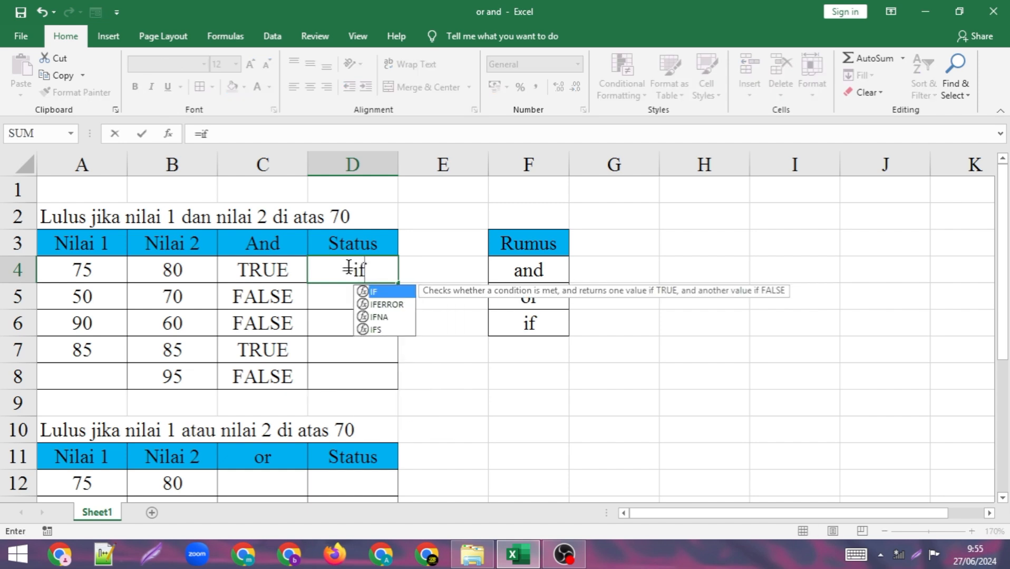
pyautogui.write('(')
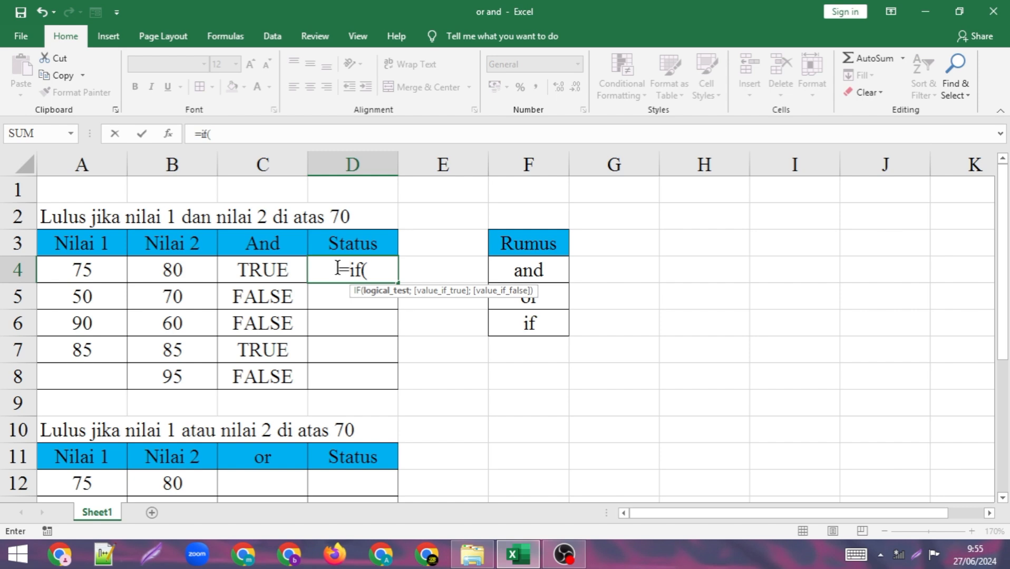
pyautogui.click(267, 269)
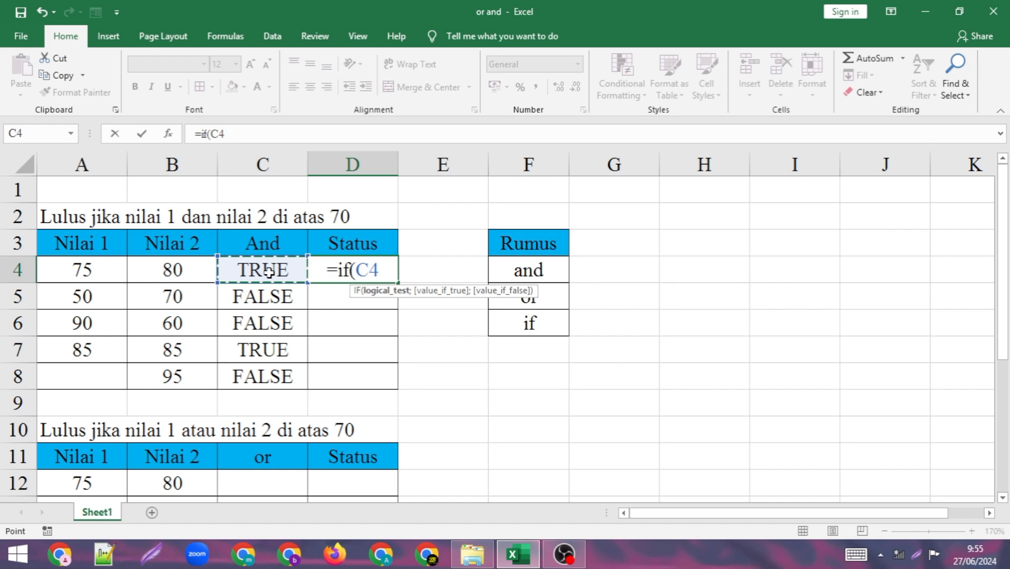
pyautogui.write('=')
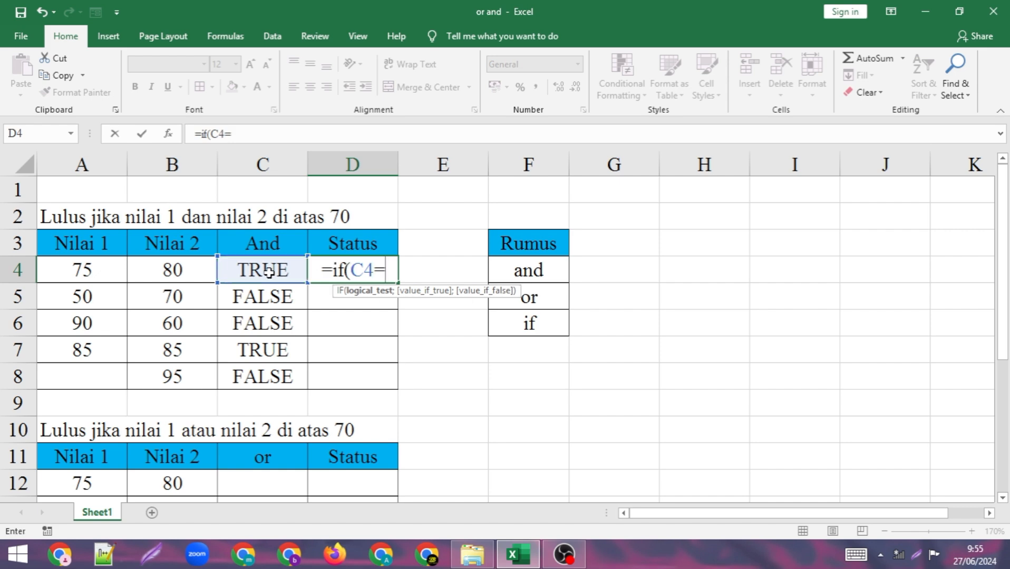
pyautogui.write('true')
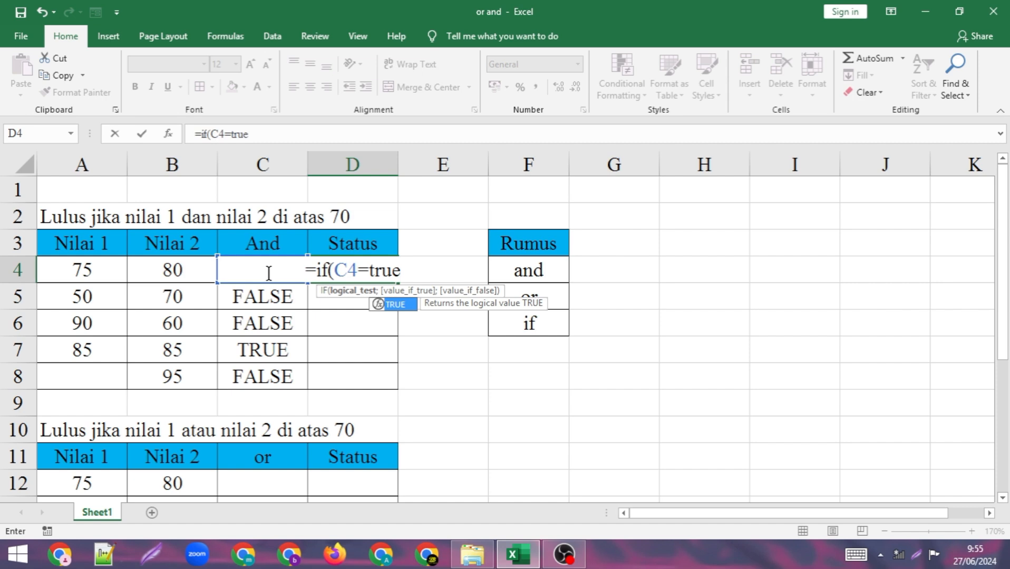
pyautogui.write(';"')
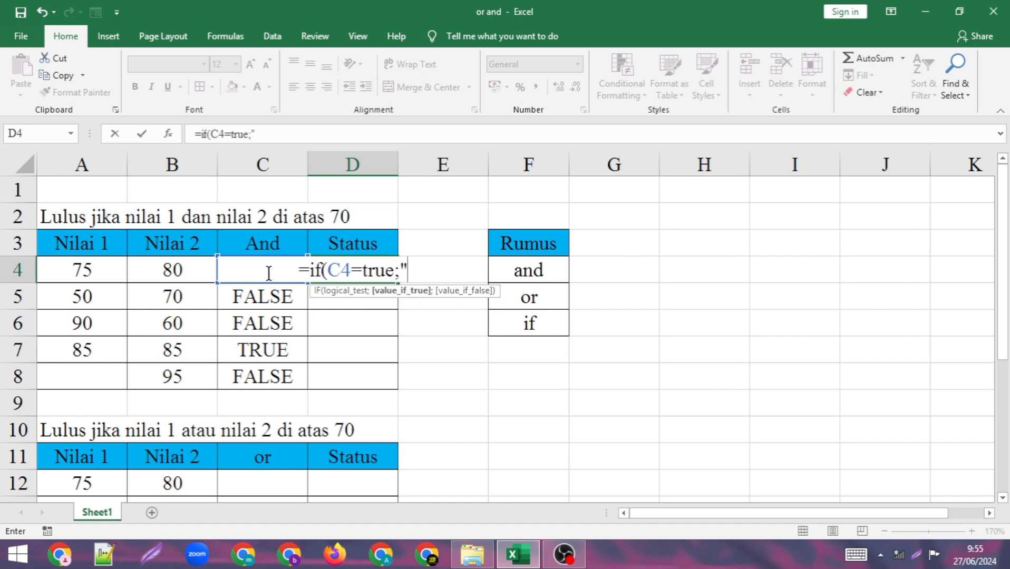
pyautogui.write('lulu')
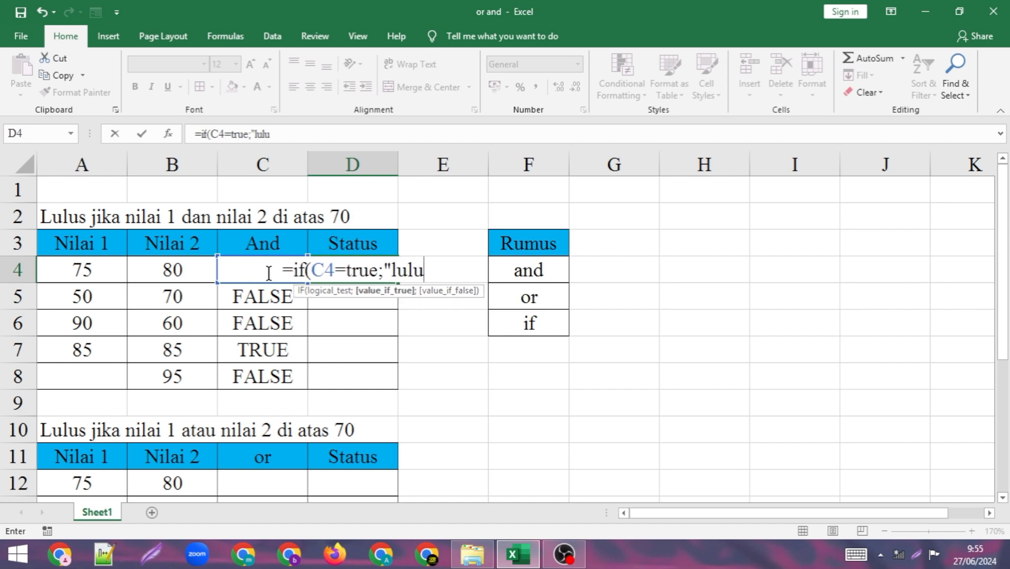
pyautogui.write('s";')
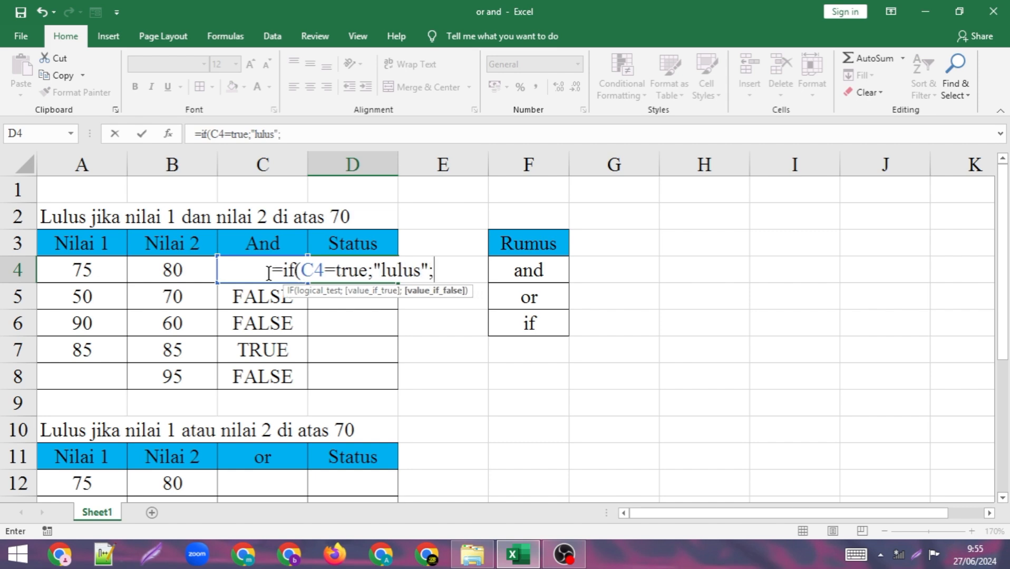
pyautogui.write('"')
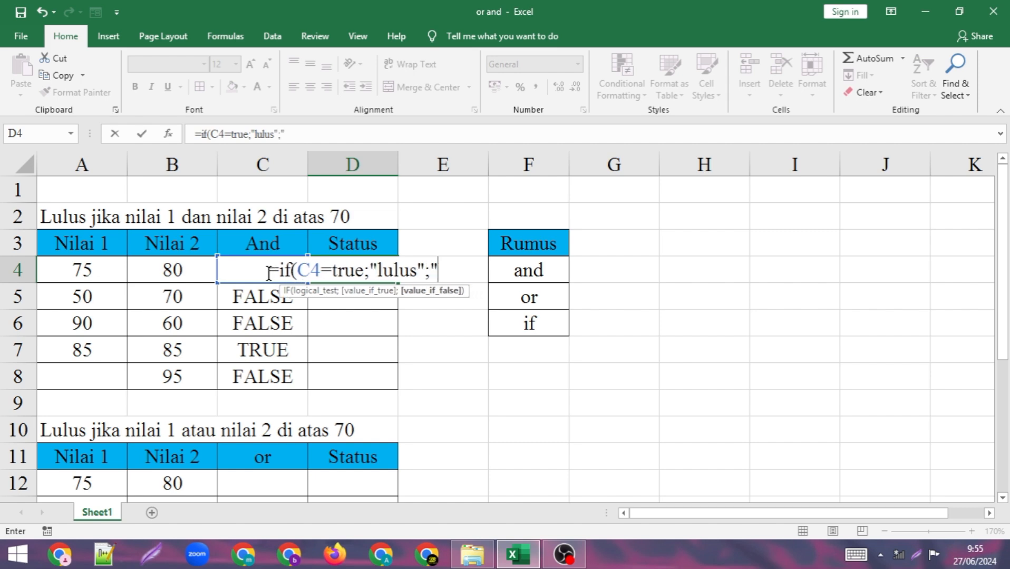
pyautogui.write('tidak ')
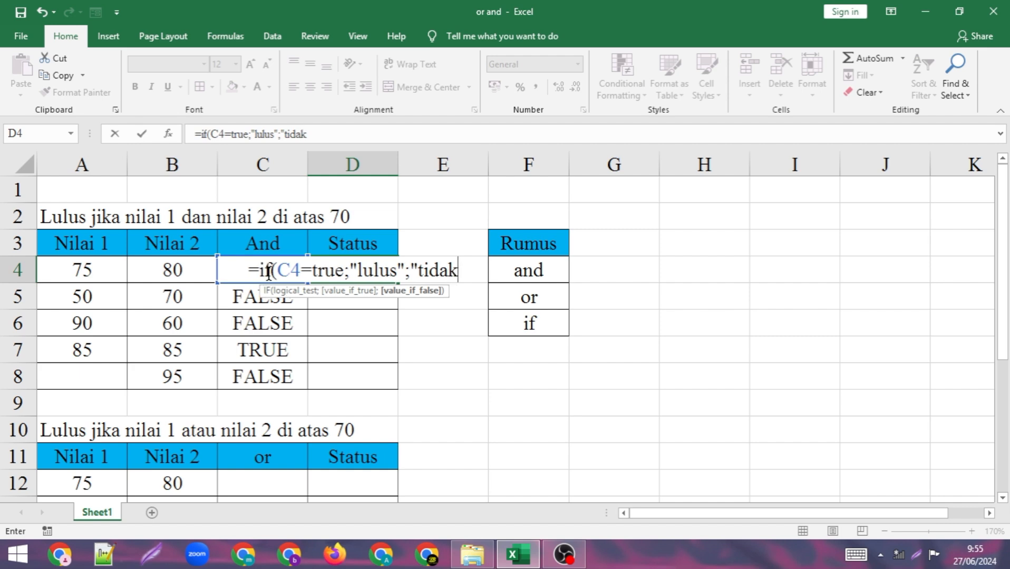
pyautogui.write('lulus')
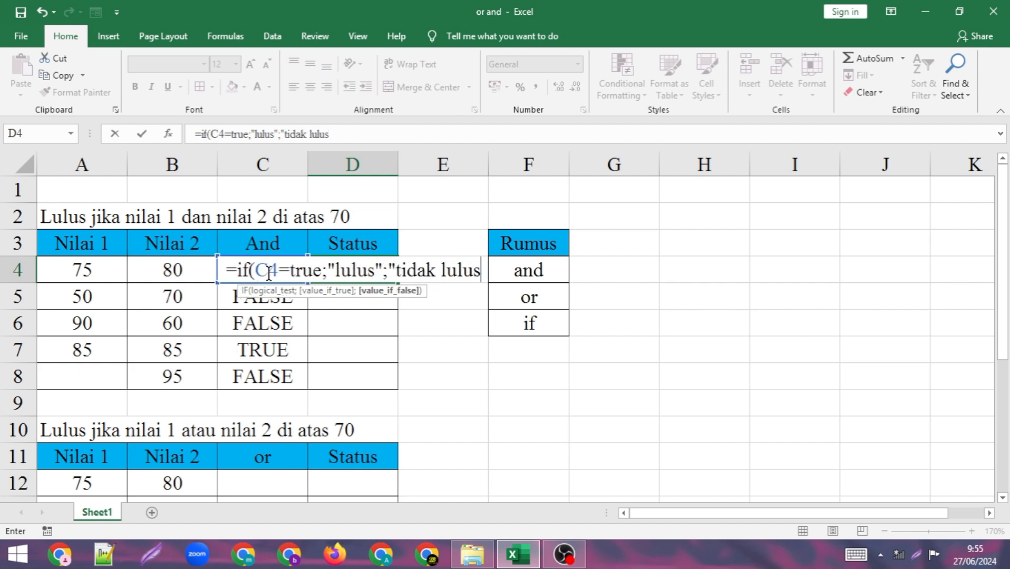
pyautogui.write('")')
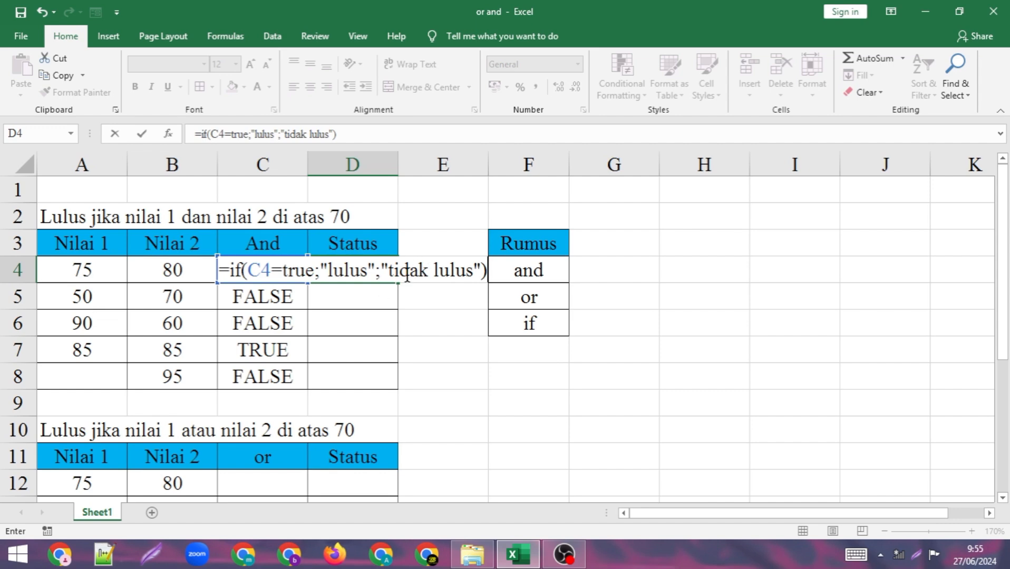
pyautogui.press('Return')
# Fill the IF formula from D4 down through D8 in the Status column.
pyautogui.click(357, 270)
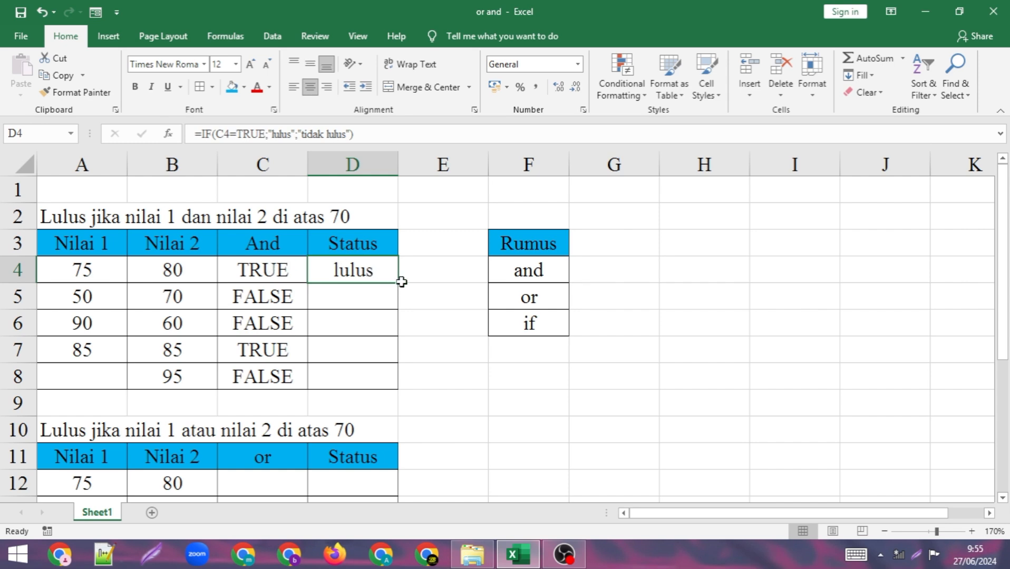
pyautogui.doubleClick(399, 283)
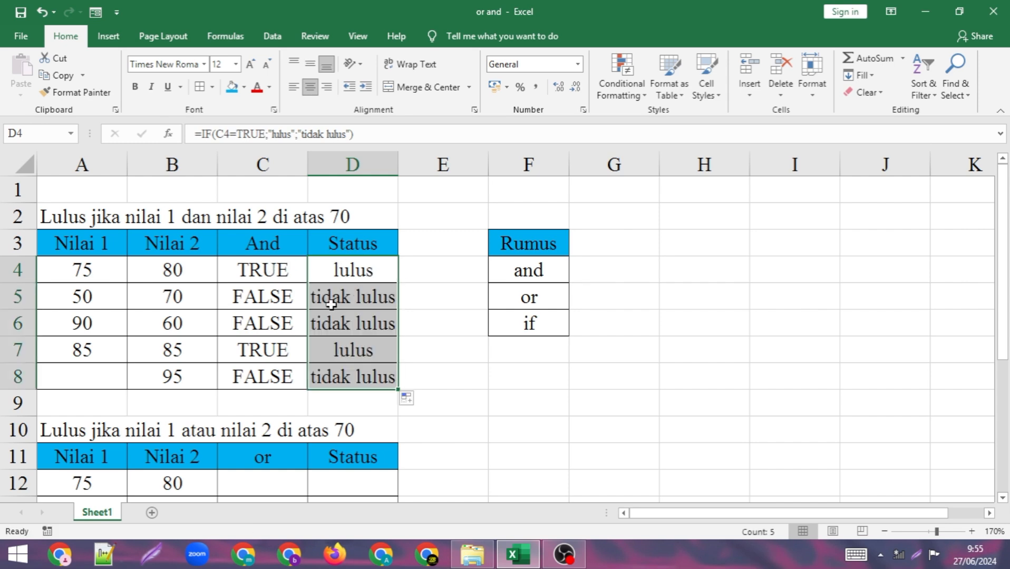
pyautogui.click(420, 294)
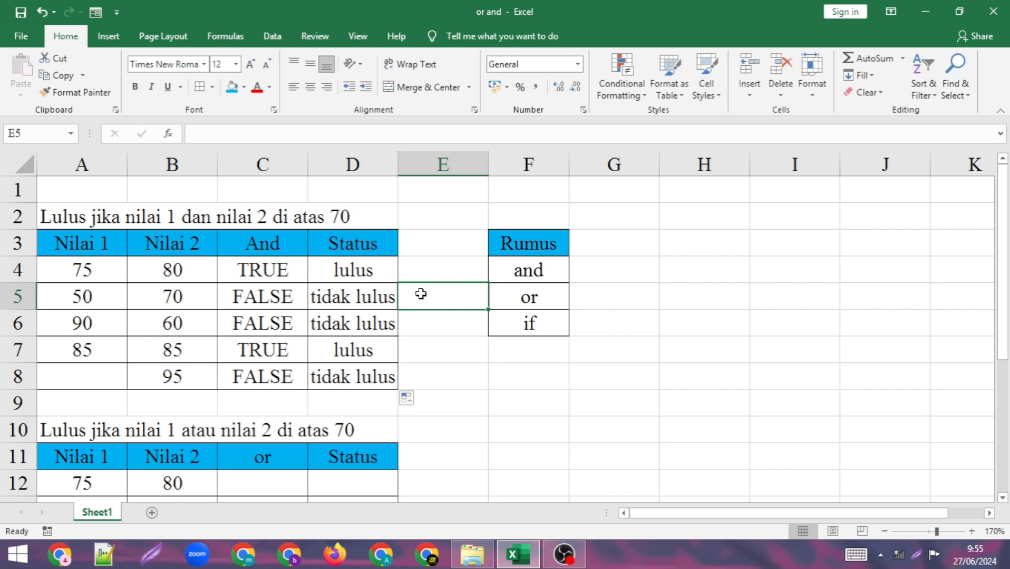
# Hide column F, which holds the Rumus list.
pyautogui.click(526, 163)
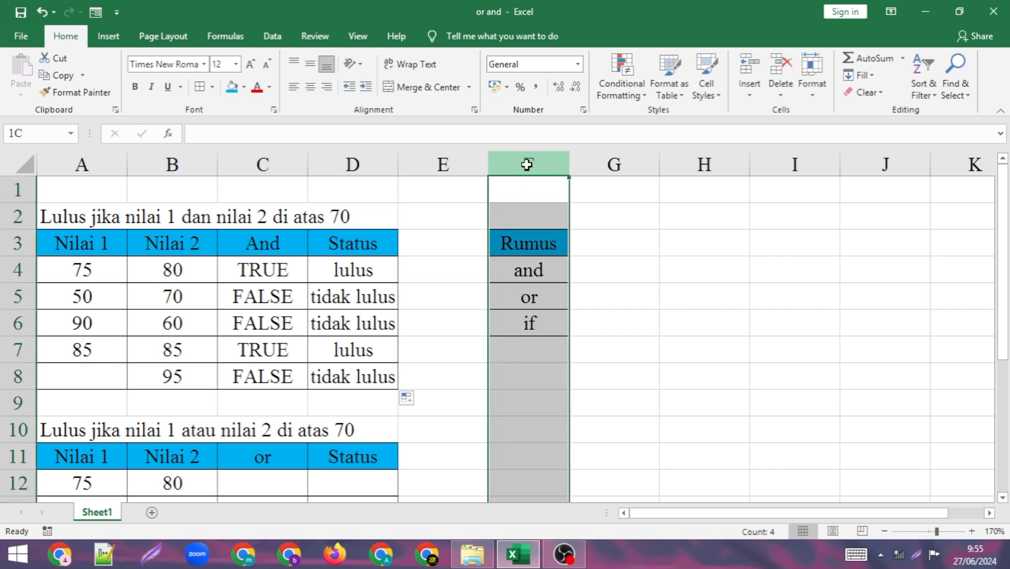
pyautogui.rightClick(527, 165)
pyautogui.click(563, 358)
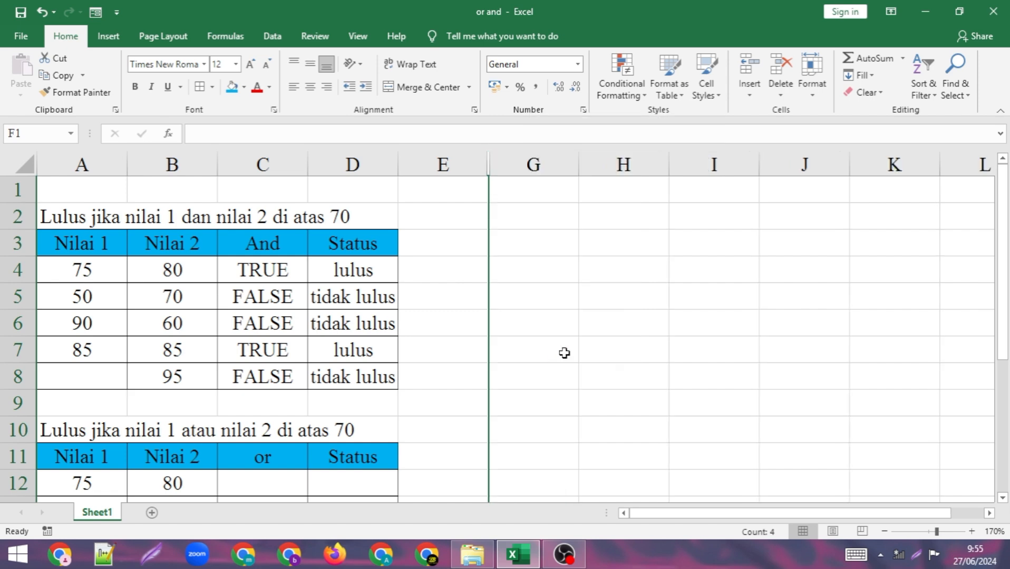
# Begin a combined formula in E4 with the logical test =IF(AND(A4>70;B4>70)=TRUE.
pyautogui.click(447, 279)
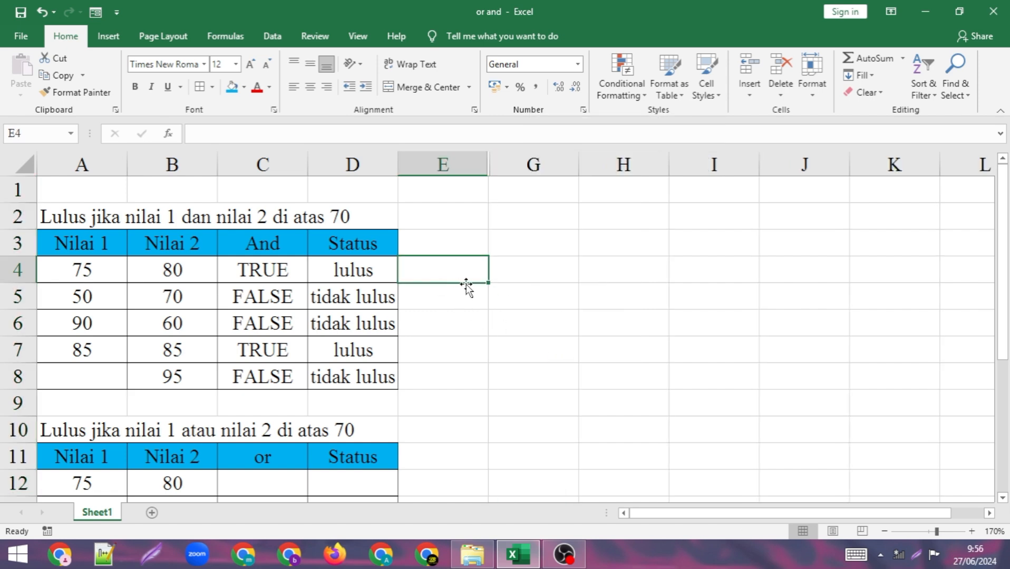
pyautogui.press('Right')
pyautogui.press('Left')
pyautogui.write('=if')
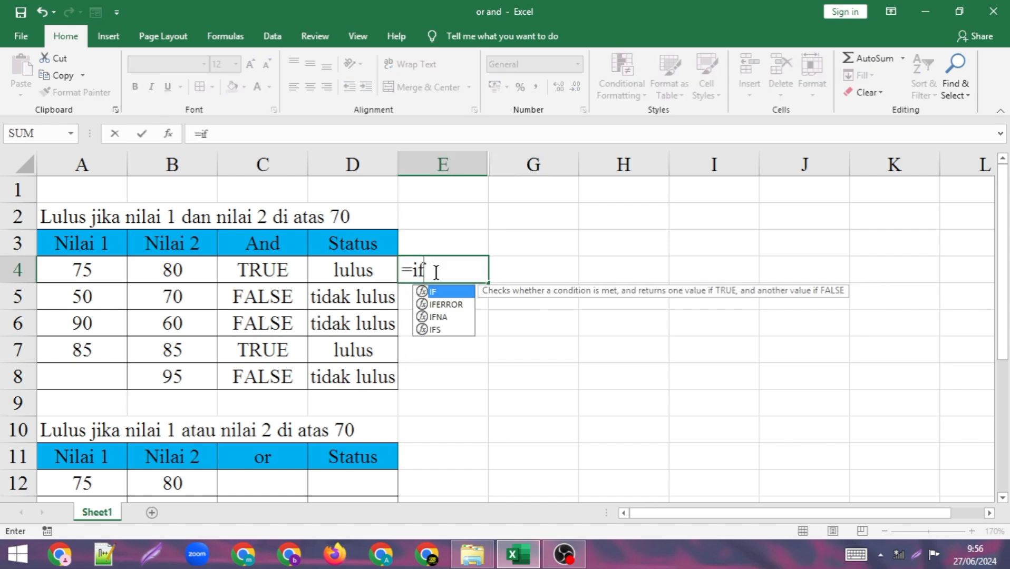
pyautogui.write('(')
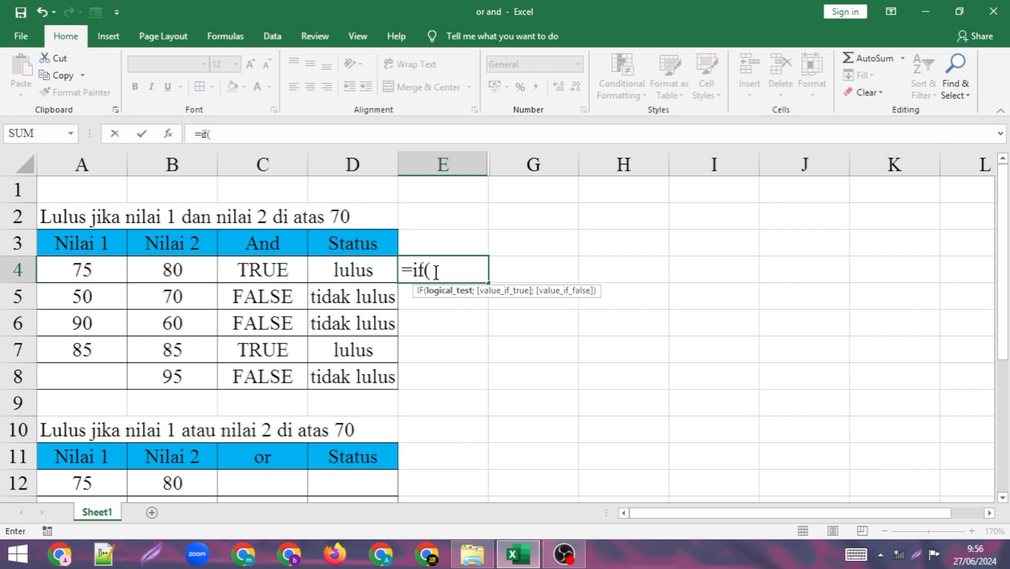
pyautogui.write('and(')
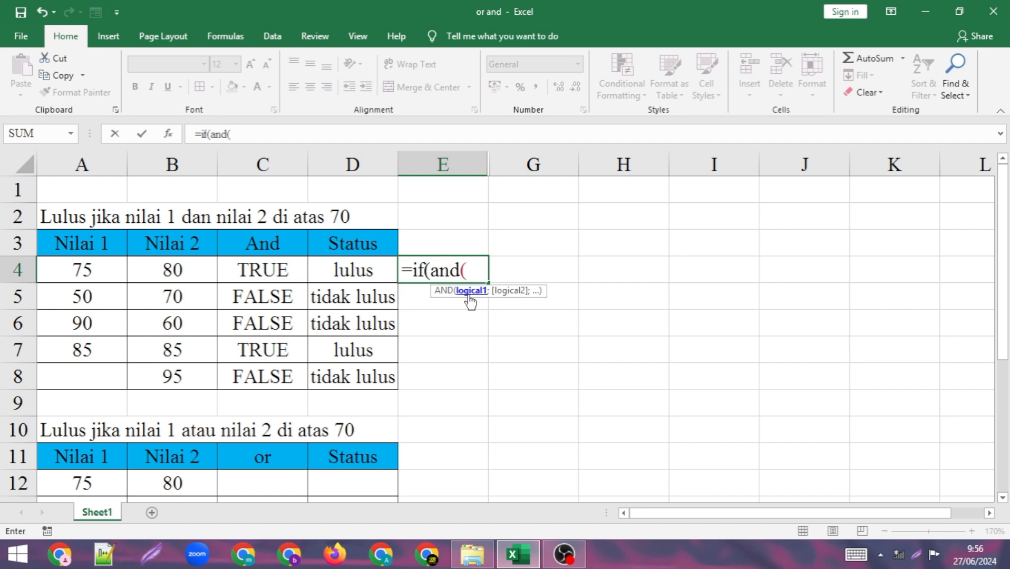
pyautogui.click(96, 275)
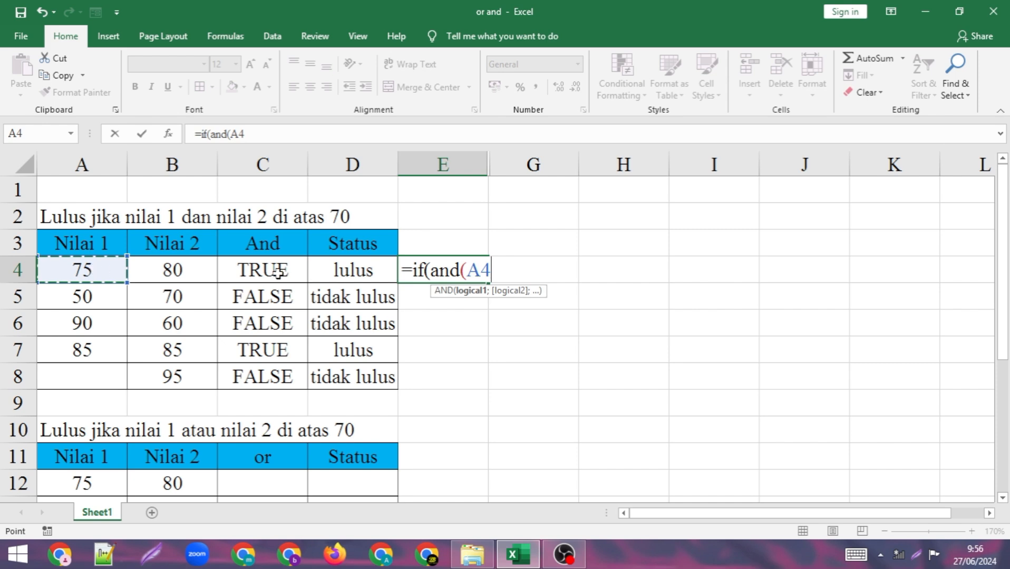
pyautogui.write('>')
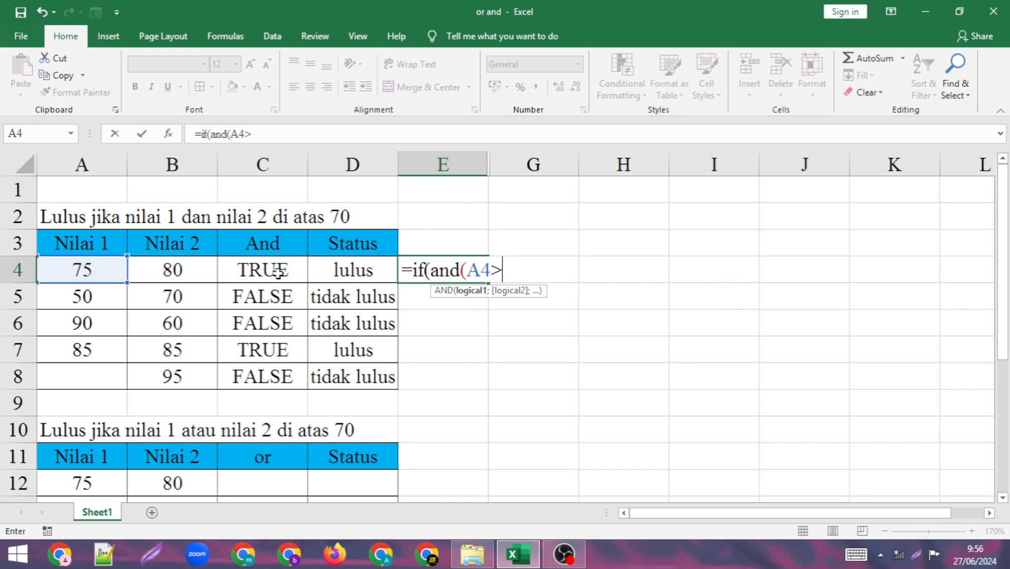
pyautogui.write('70;')
pyautogui.click(179, 266)
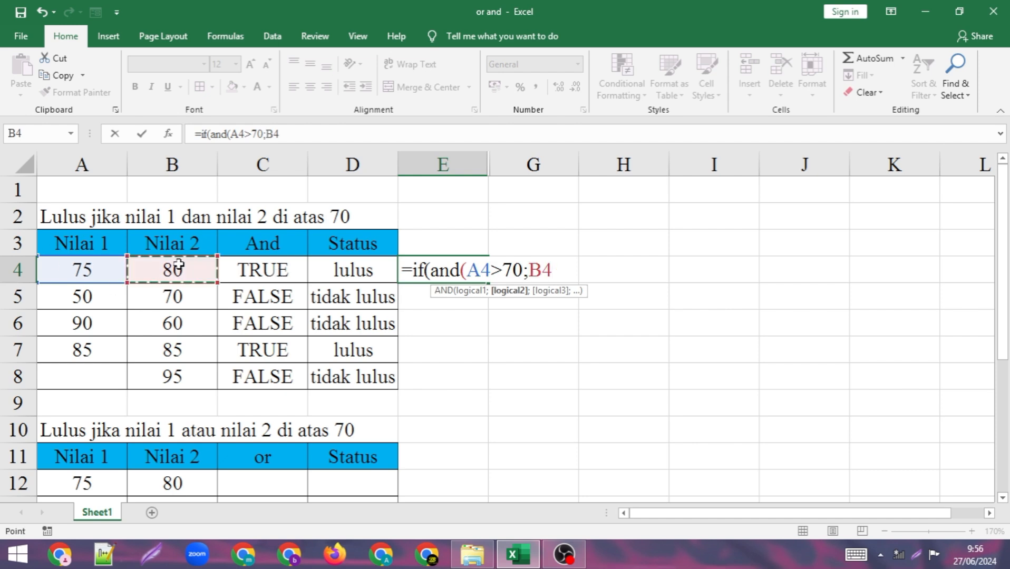
pyautogui.write('>')
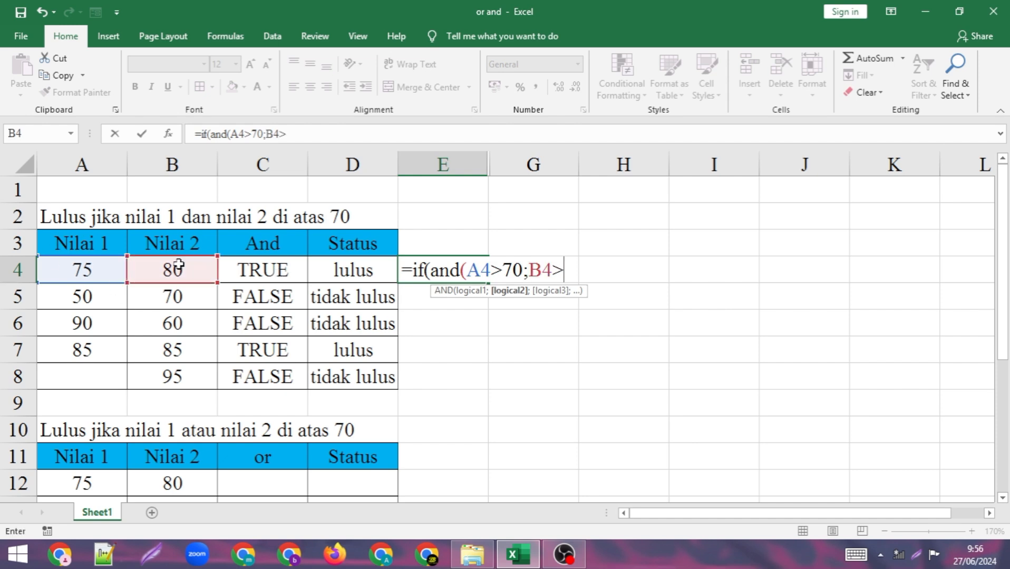
pyautogui.write('70)=')
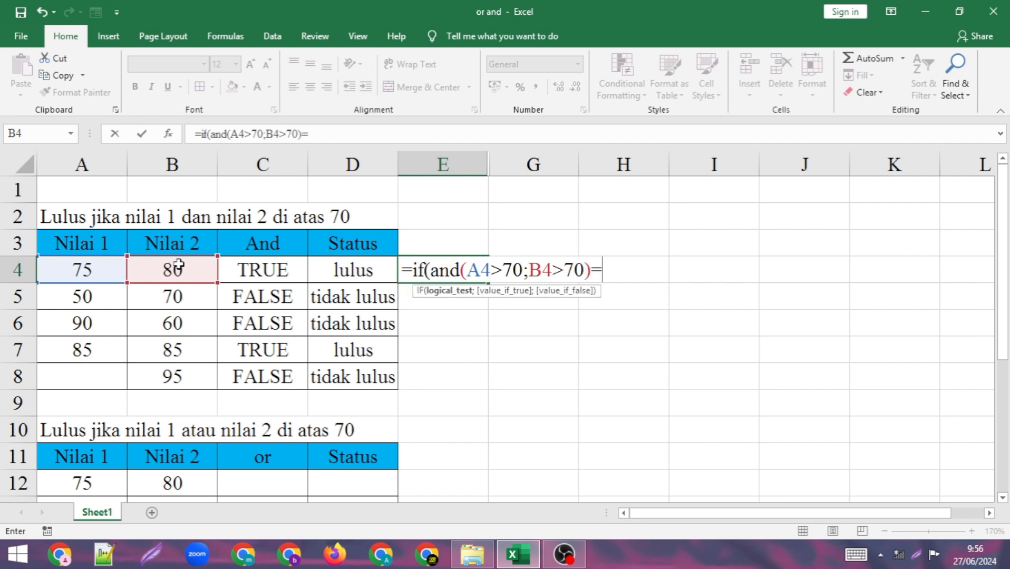
pyautogui.write('true')
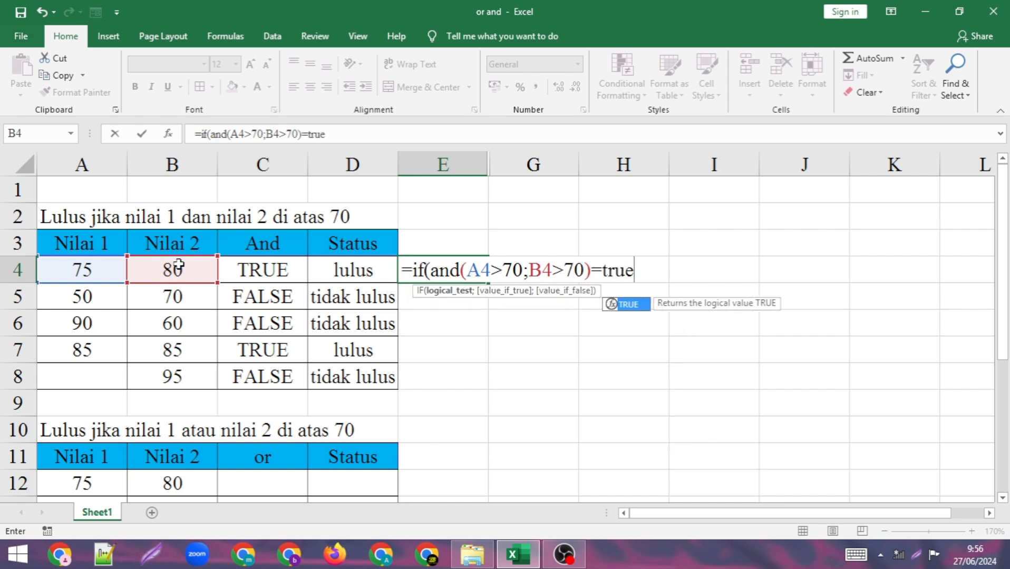
# Complete the E4 formula with the result arguments ;"lulus":"tidak lulus") and try to enter it.
pyautogui.write(';')
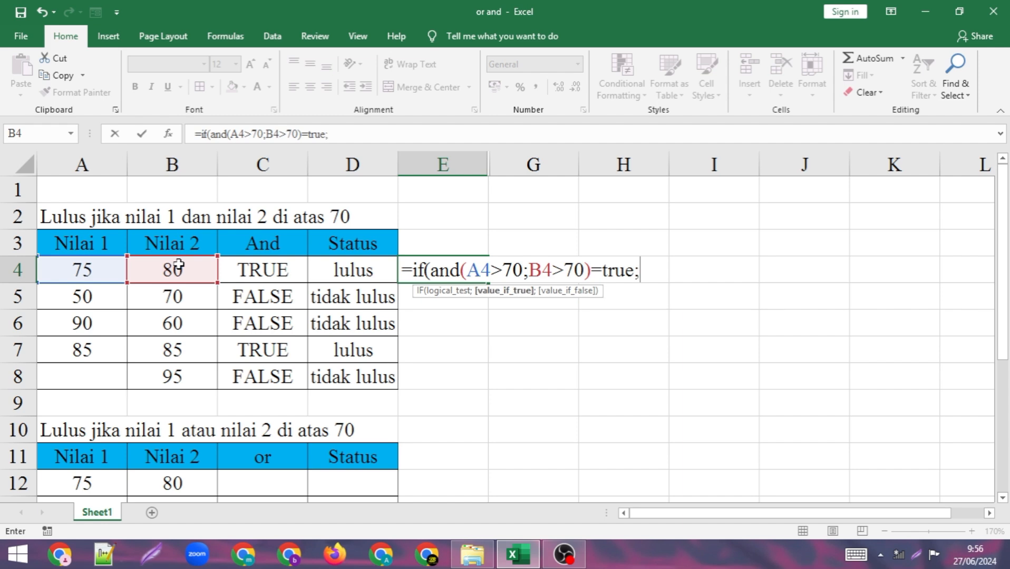
pyautogui.write('"lulus')
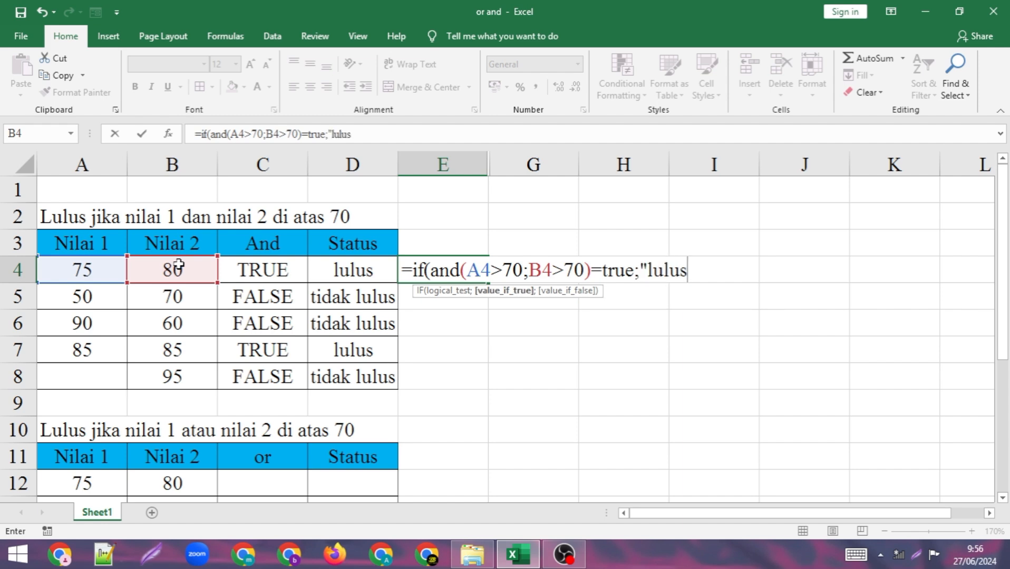
pyautogui.write('":"tidak ')
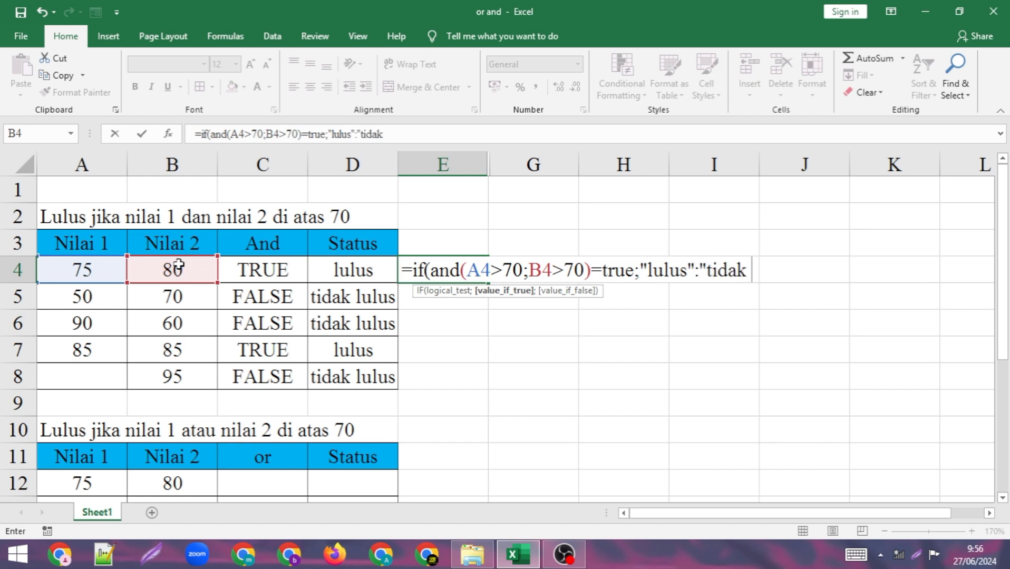
pyautogui.write('lulus"')
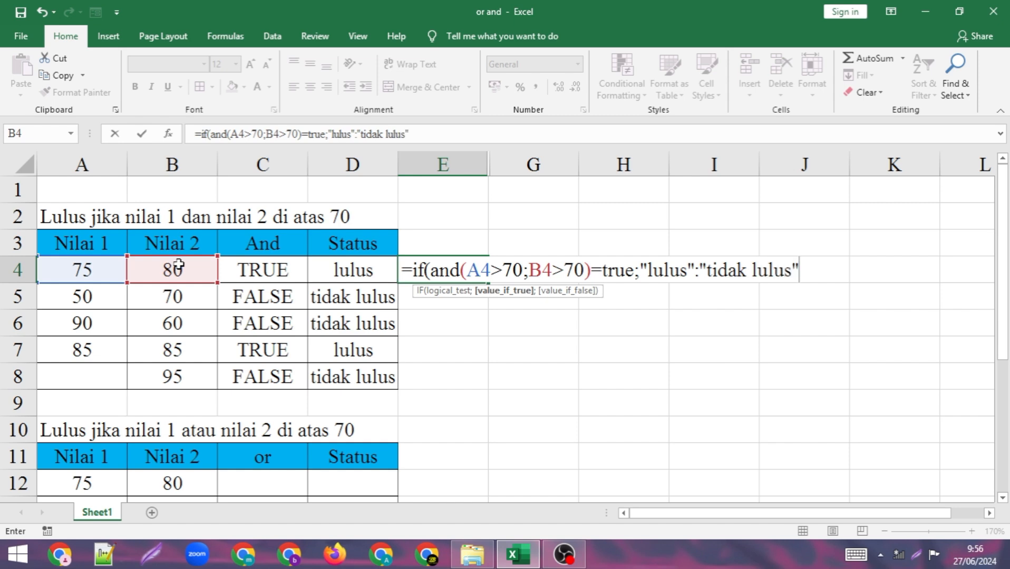
pyautogui.write(')')
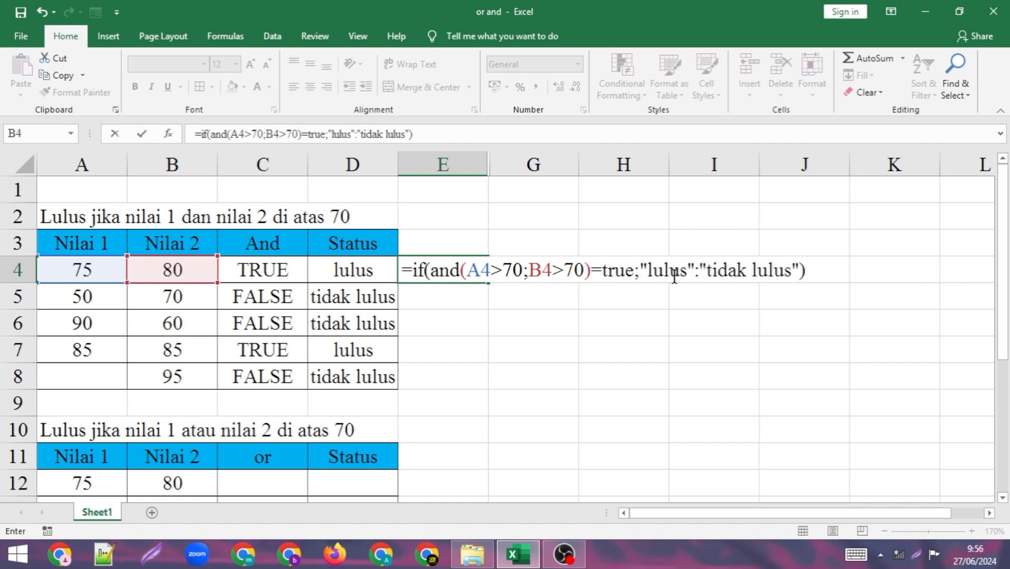
pyautogui.press('Return')
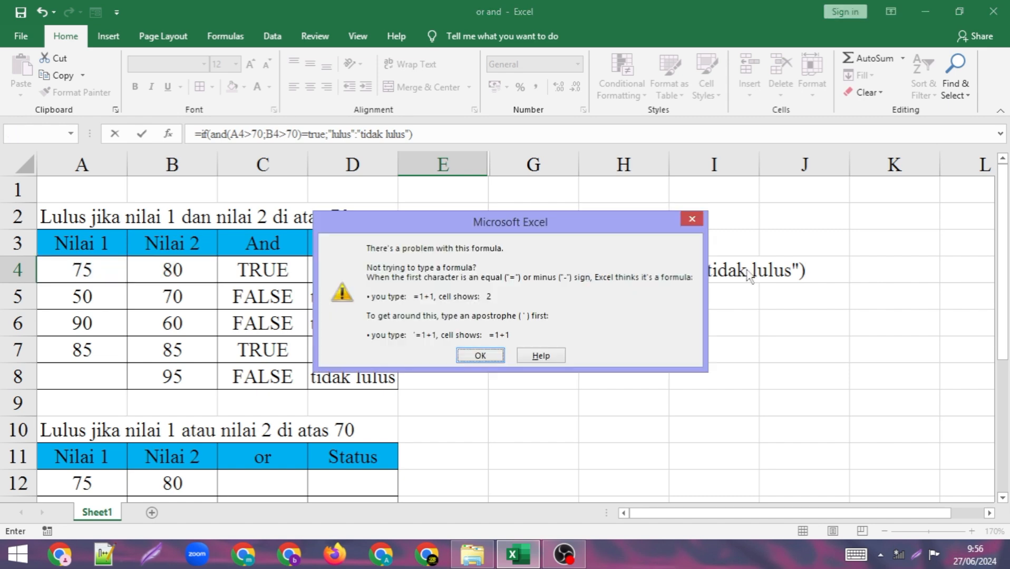
# Check the AND conditions and the closing bracket of the E4 formula, and try to enter it again unchanged.
pyautogui.click(482, 357)
pyautogui.click(431, 270)
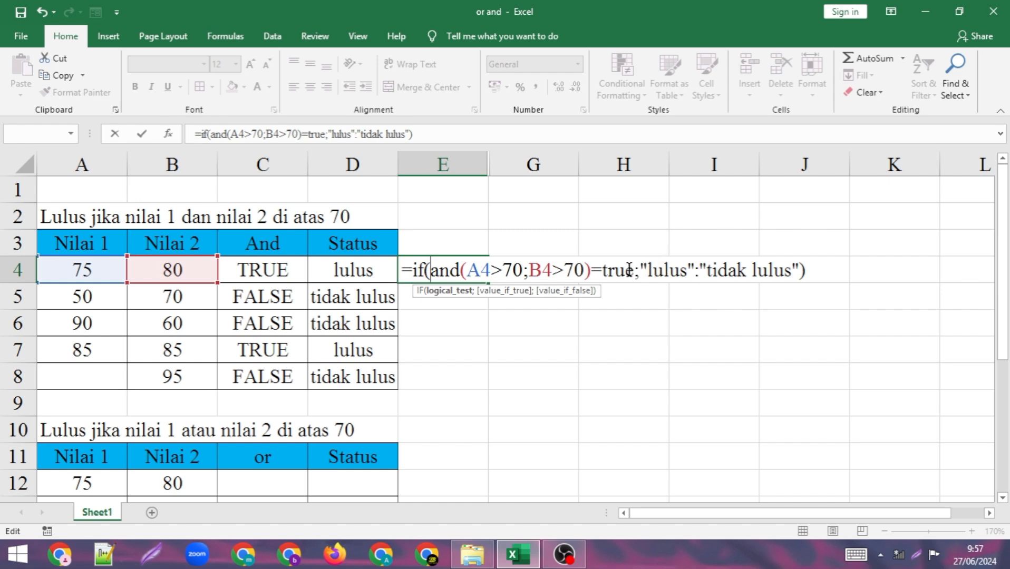
pyautogui.click(555, 267)
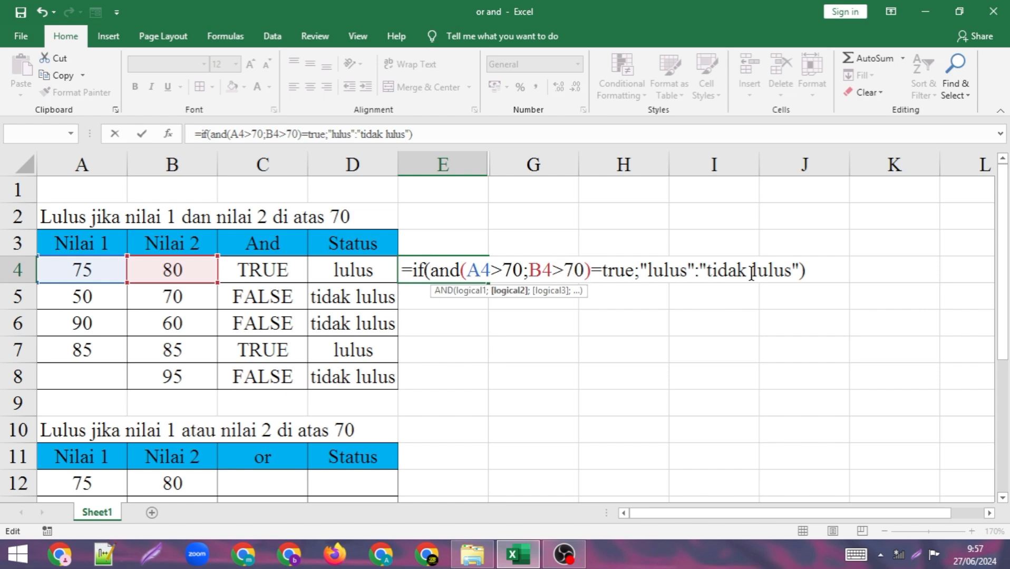
pyautogui.click(807, 272)
pyautogui.press('Return')
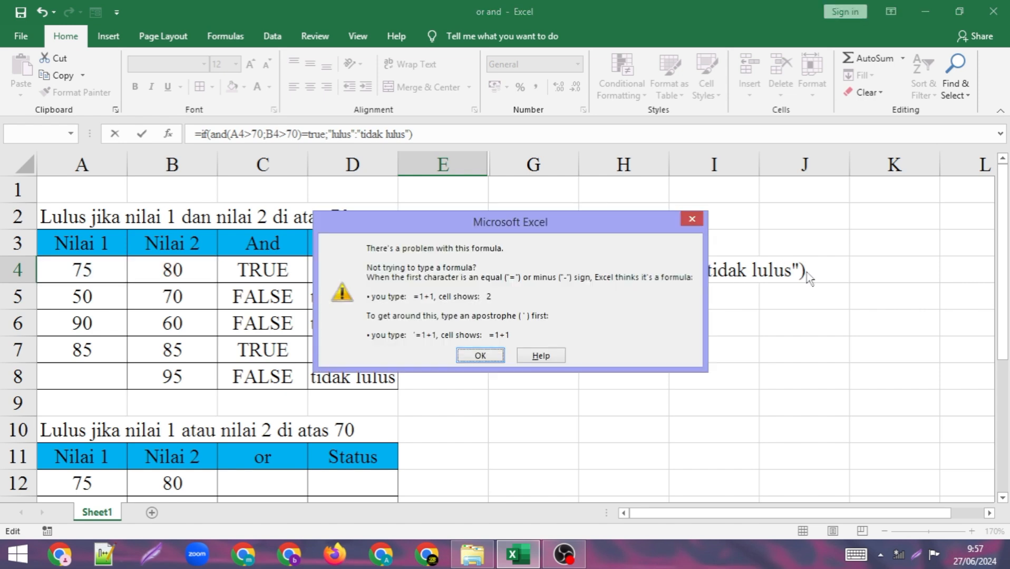
pyautogui.click(499, 355)
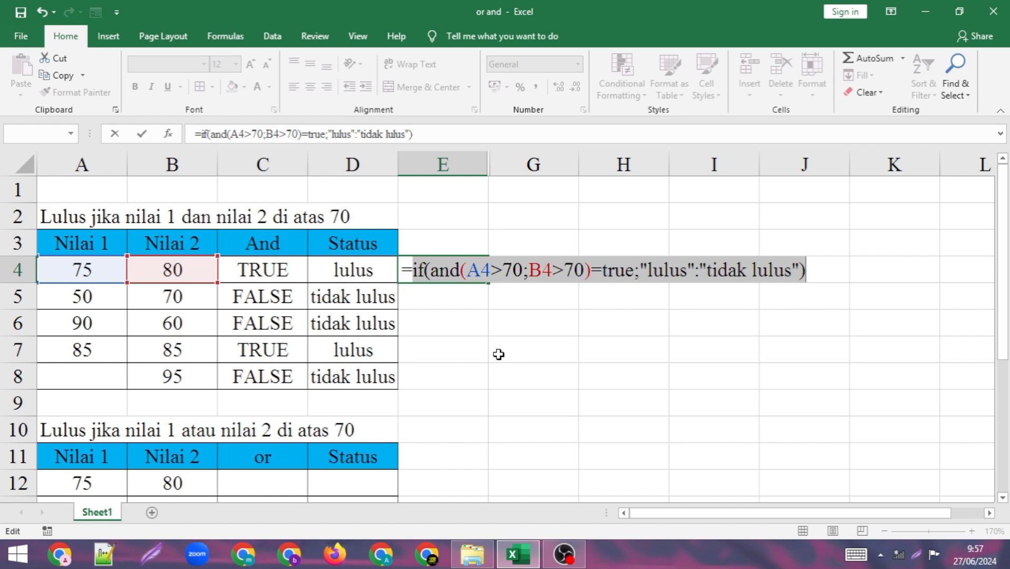
# Replace the colon between "lulus" and "tidak lulus" in the E4 formula with a semicolon and enter the formula.
pyautogui.click(478, 269)
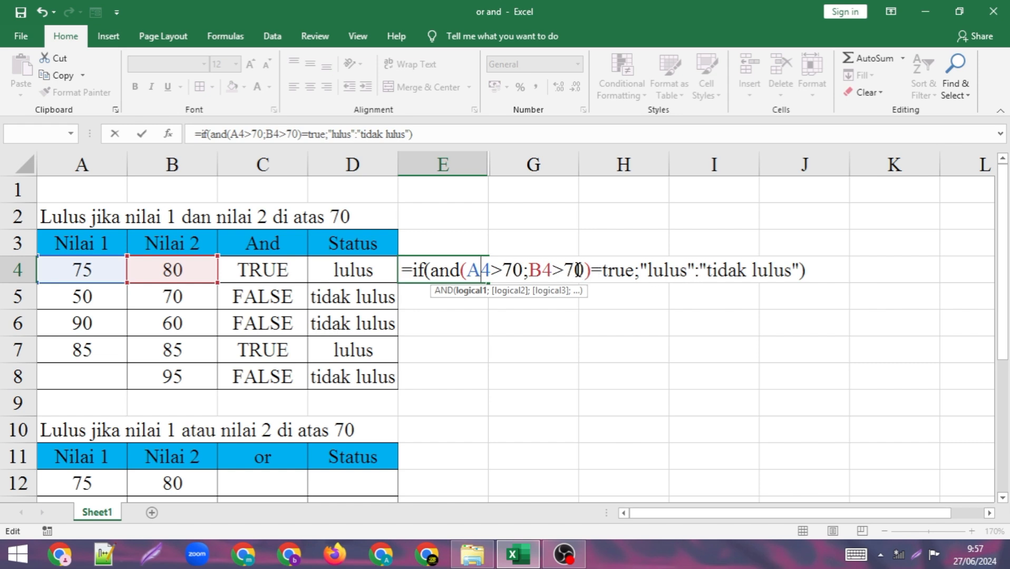
pyautogui.click(640, 270)
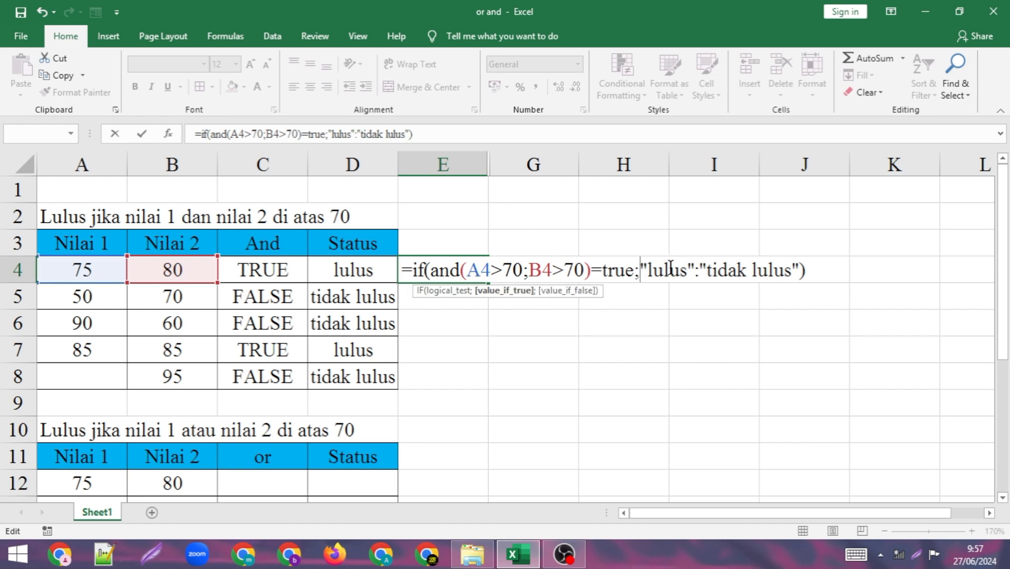
pyautogui.click(700, 270)
pyautogui.press('BackSpace')
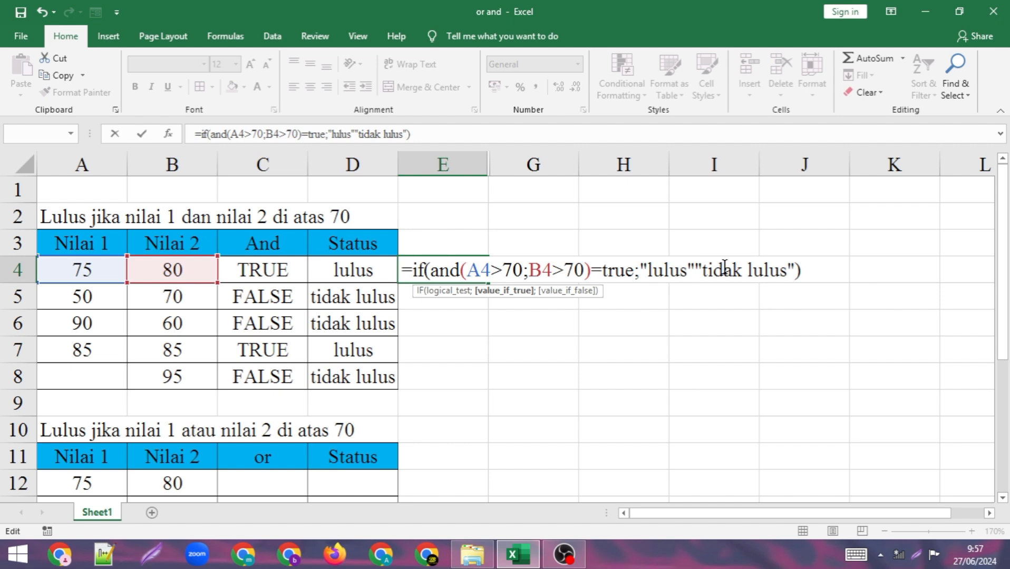
pyautogui.write(';')
pyautogui.press('Return')
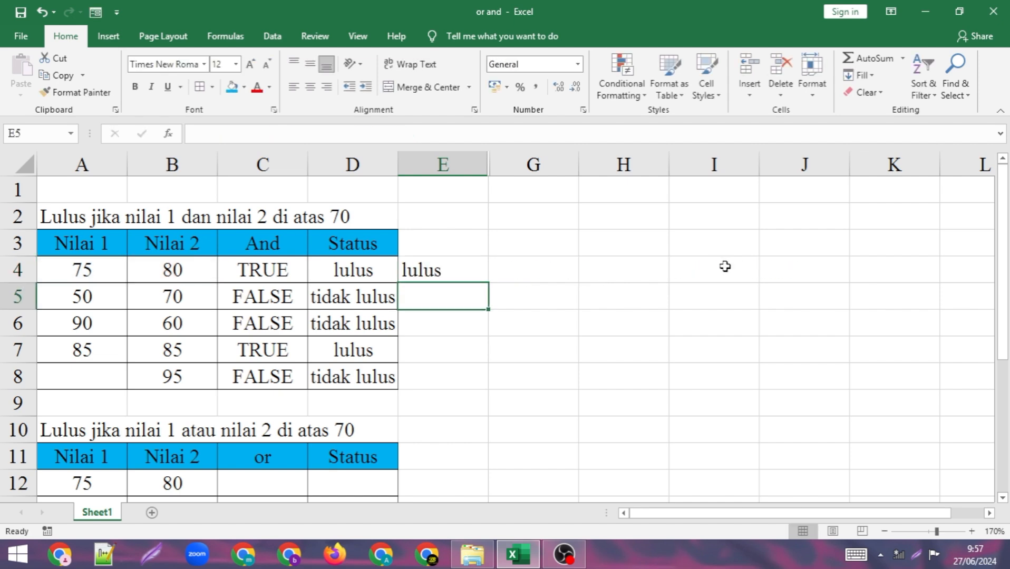
# Fill the combined IF and AND formula from E4 down through E8.
pyautogui.click(468, 263)
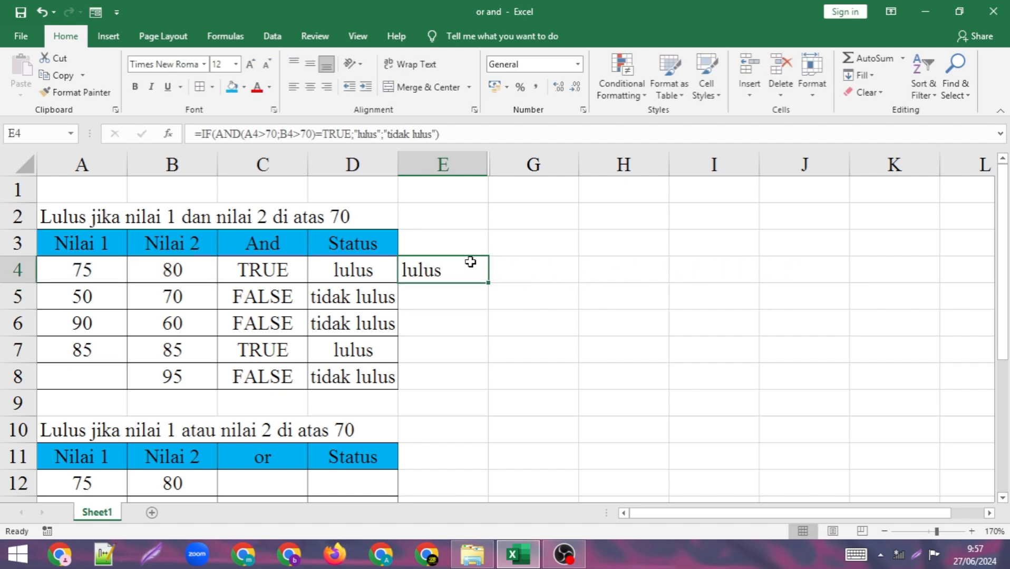
pyautogui.doubleClick(491, 284)
pyautogui.click(632, 306)
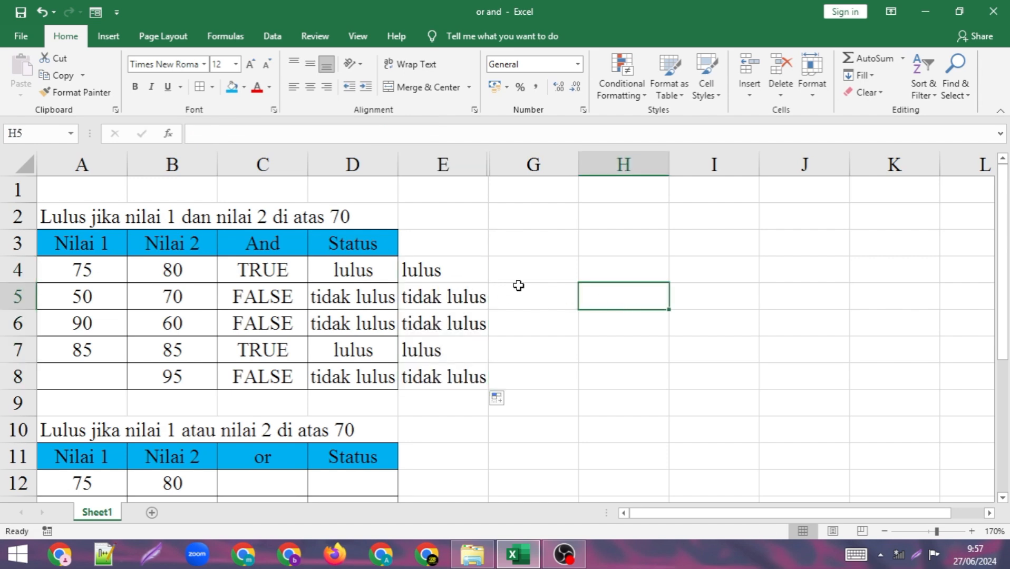
# Start the first Status formula of the second table in D12 with =if(or(A12.
pyautogui.scroll(-2, 518, 285)
pyautogui.scroll(2, 519, 285)
pyautogui.scroll(-3, 519, 285)
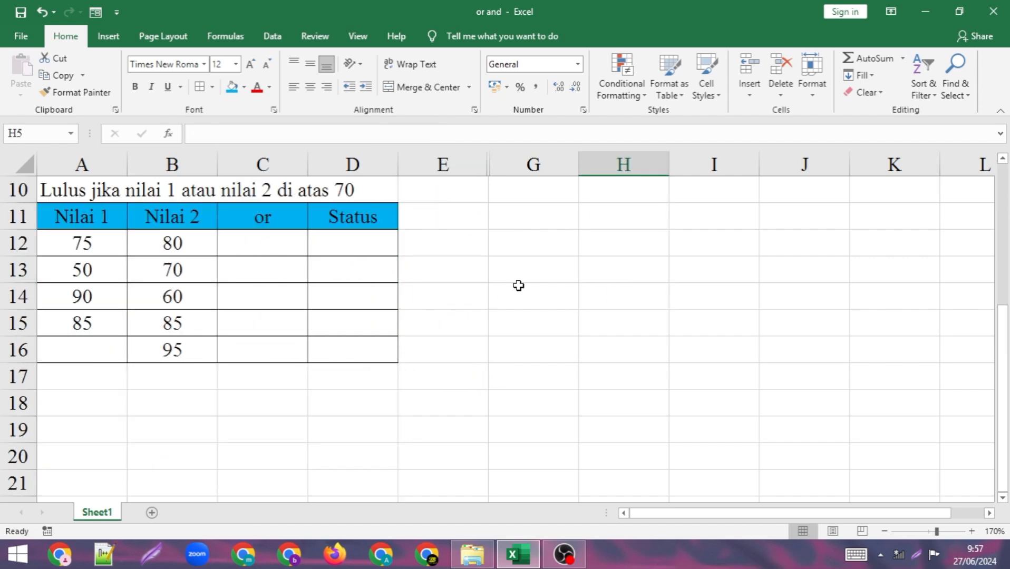
pyautogui.scroll(1, 518, 285)
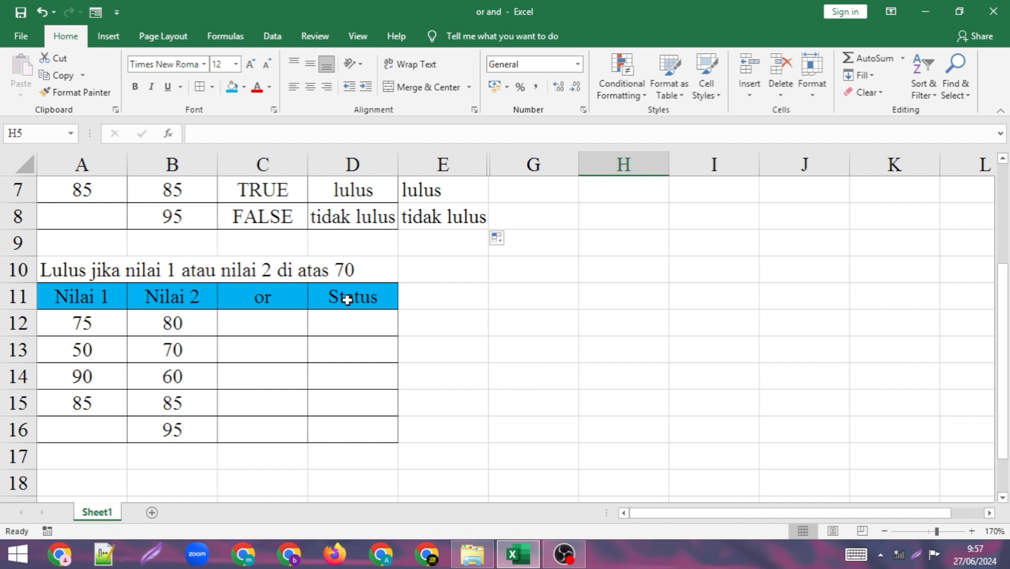
pyautogui.click(359, 325)
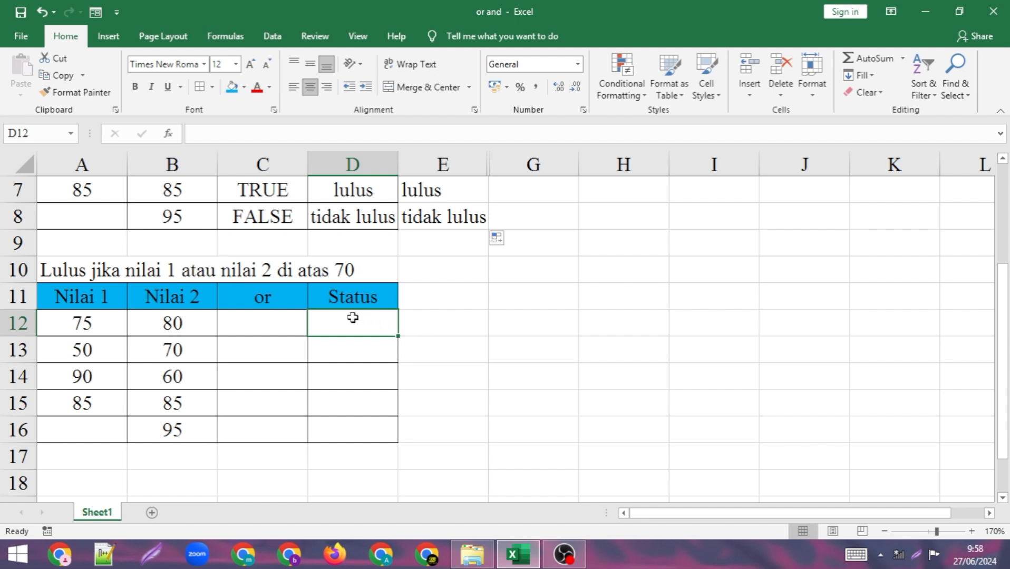
pyautogui.write('=if')
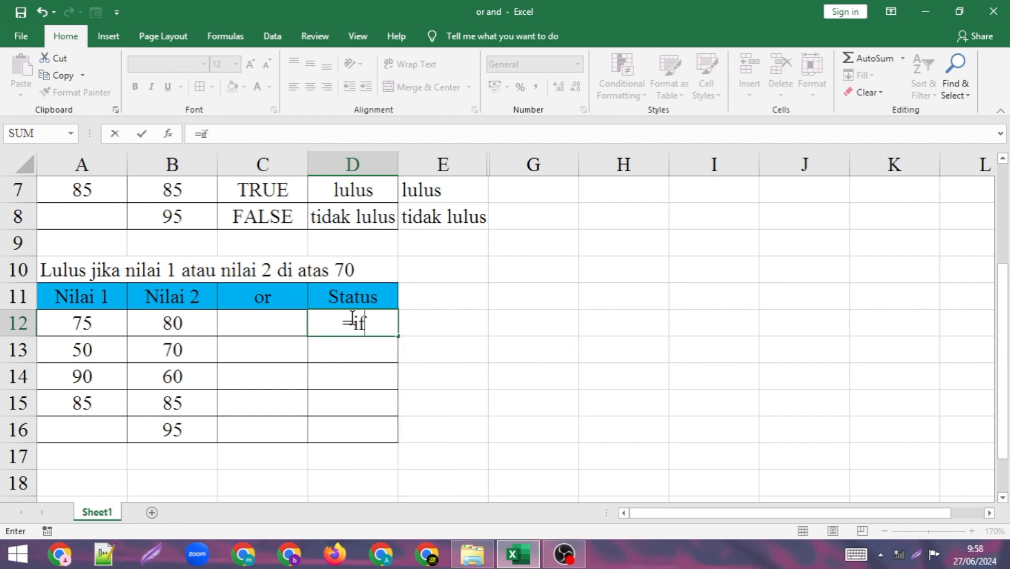
pyautogui.write('(or')
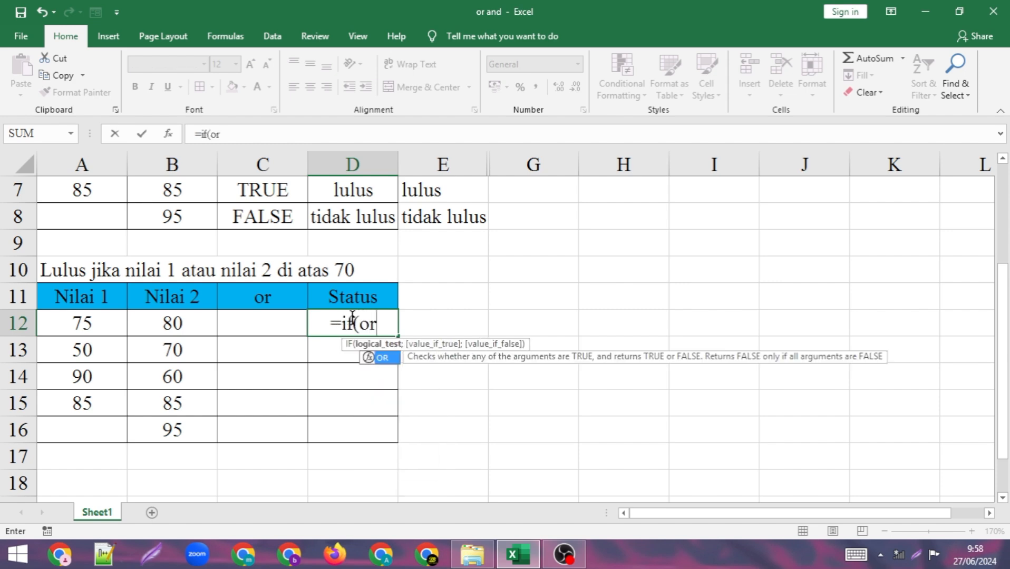
pyautogui.write('(')
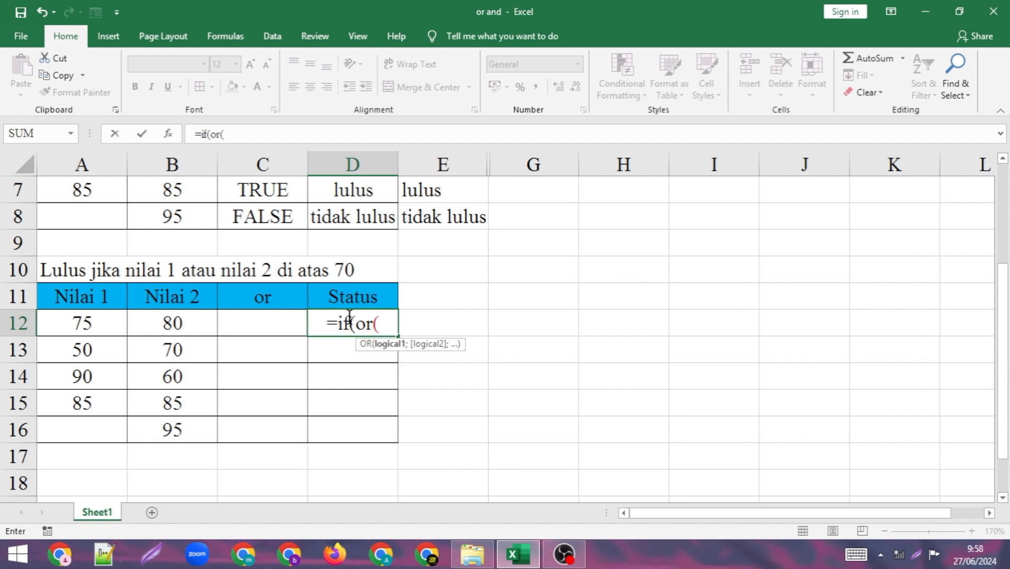
pyautogui.click(84, 327)
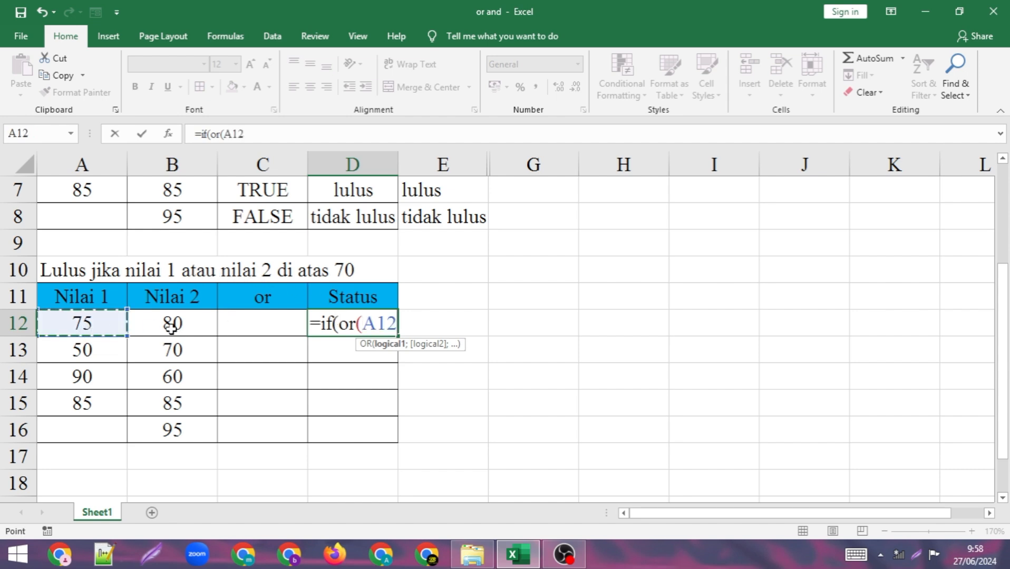
pyautogui.write(':A1270')
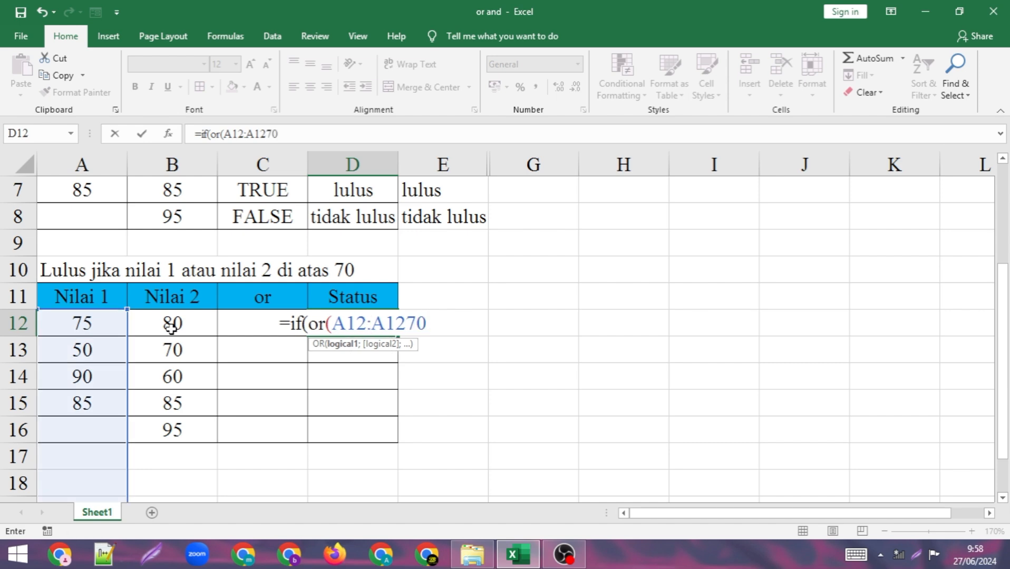
pyautogui.press('BackSpace')
pyautogui.press('BackSpace')
pyautogui.press('BackSpace')
pyautogui.press('BackSpace')
pyautogui.press('BackSpace')
pyautogui.press('BackSpace')
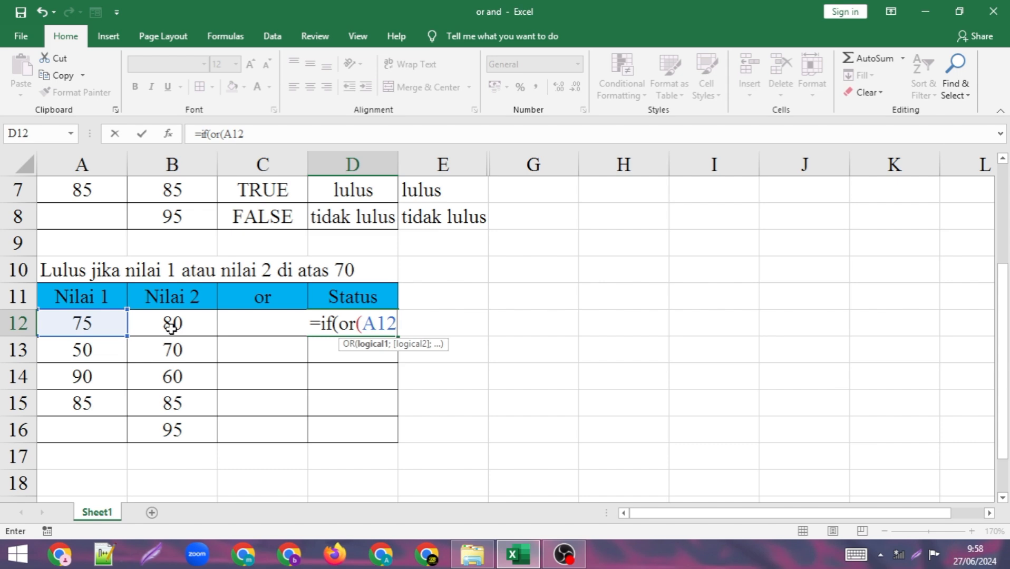
# Extend the D12 formula with >70;B12>70) so the OR test covers both scores.
pyautogui.write('>')
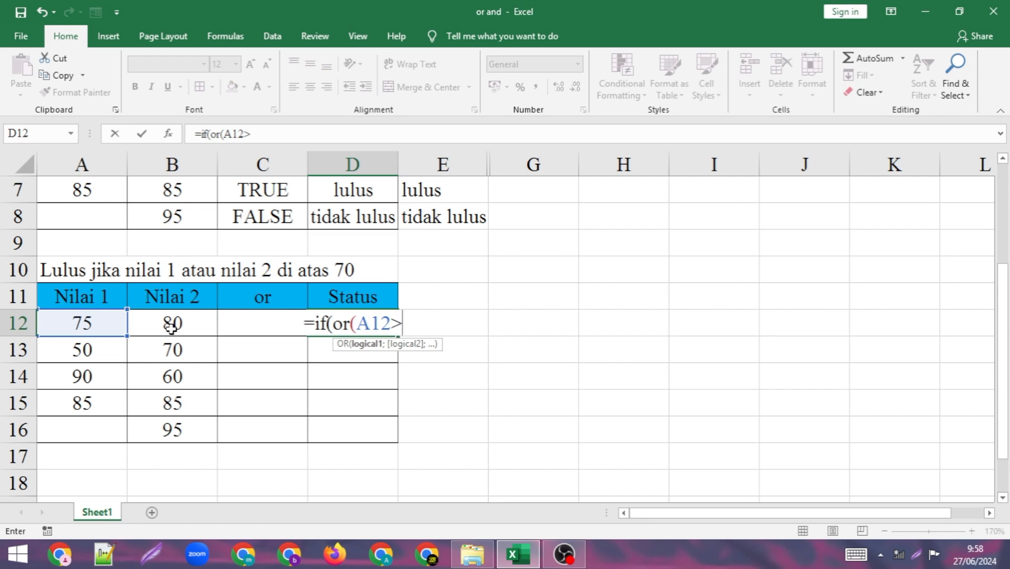
pyautogui.write('70;')
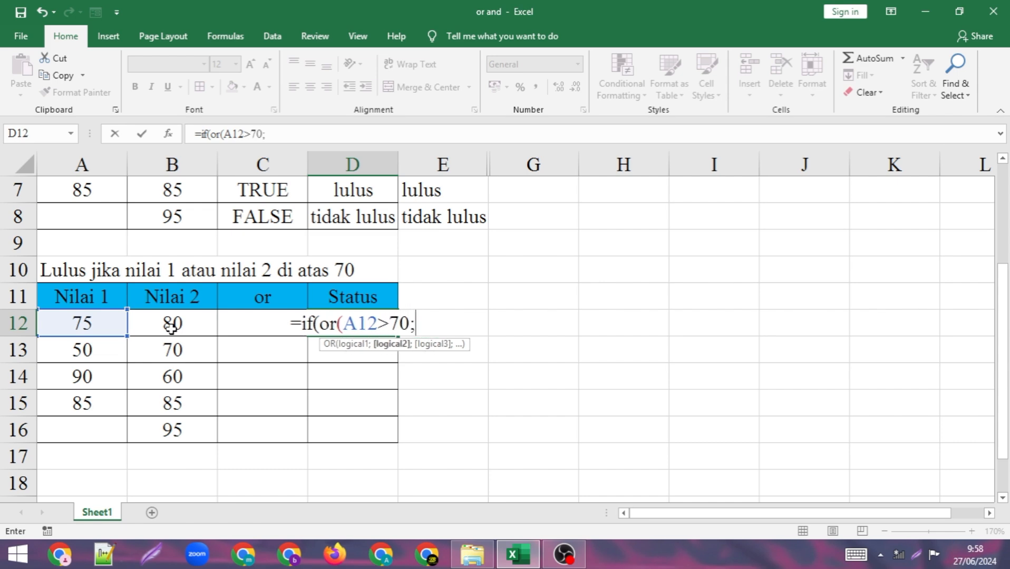
pyautogui.click(154, 327)
pyautogui.write('>70')
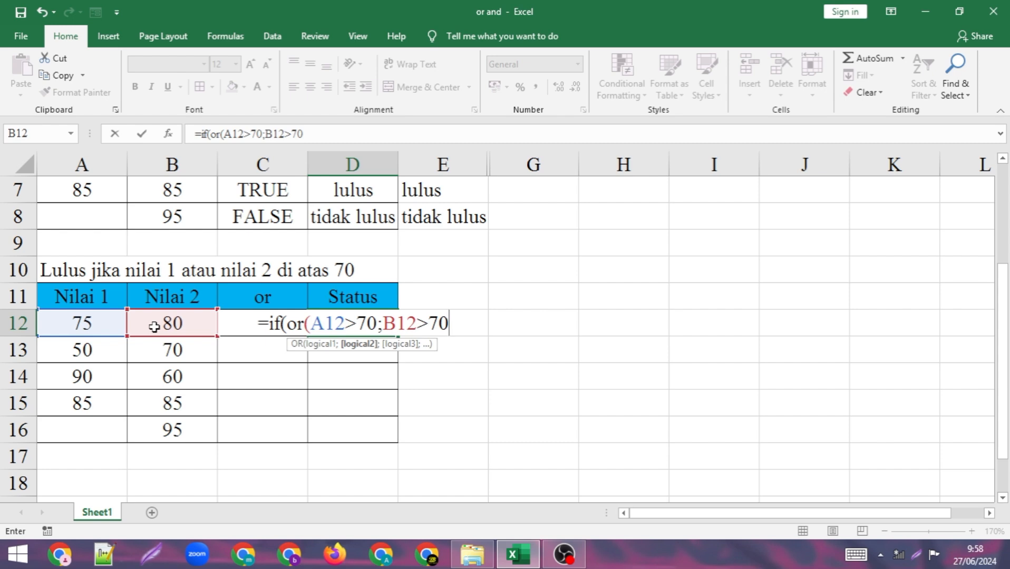
pyautogui.write(')')
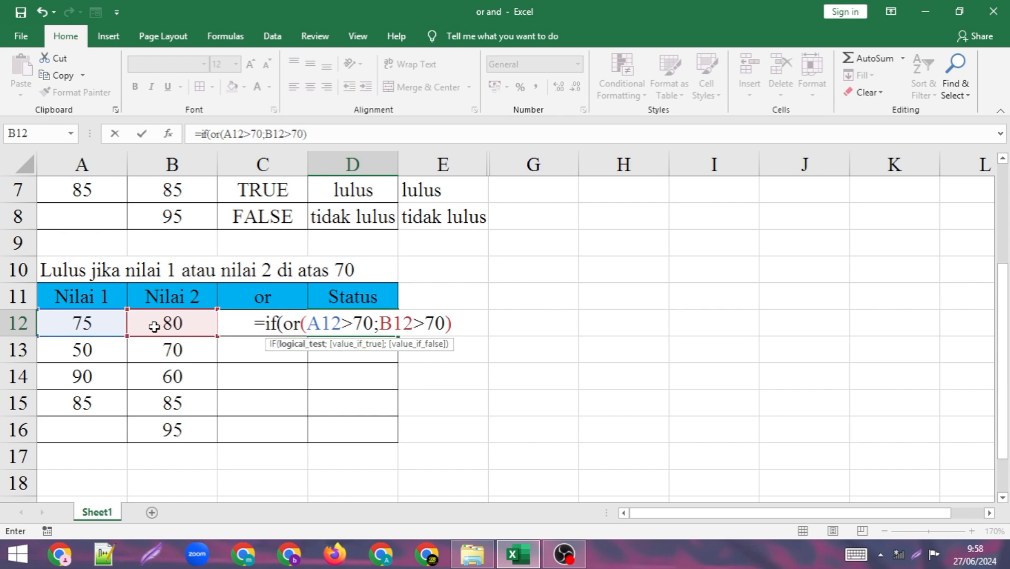
# Complete the D12 formula with =true;"lulus";"tidak lulus") and enter it.
pyautogui.write('=true')
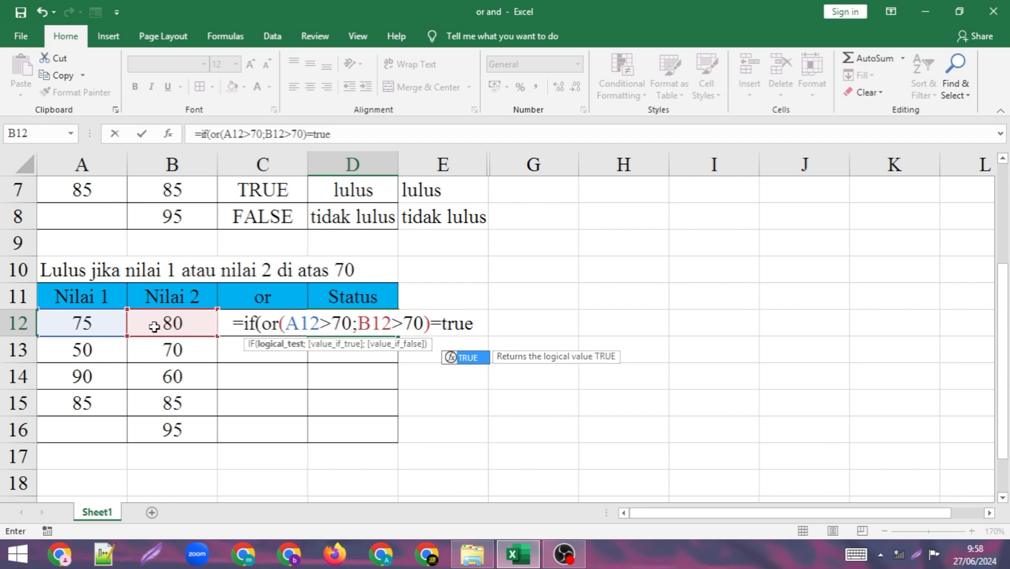
pyautogui.write(';"lulus')
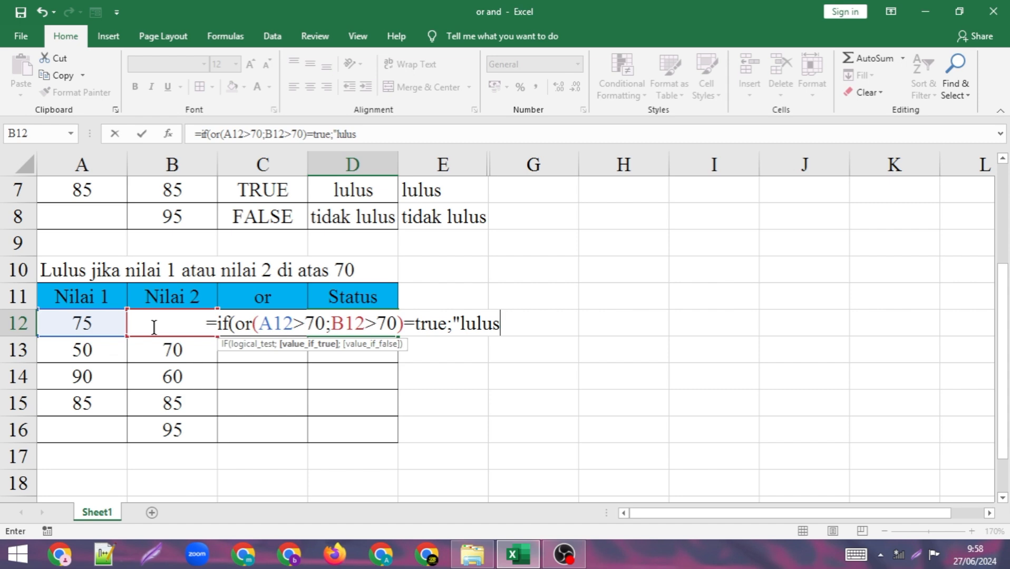
pyautogui.write('"')
pyautogui.write(";'")
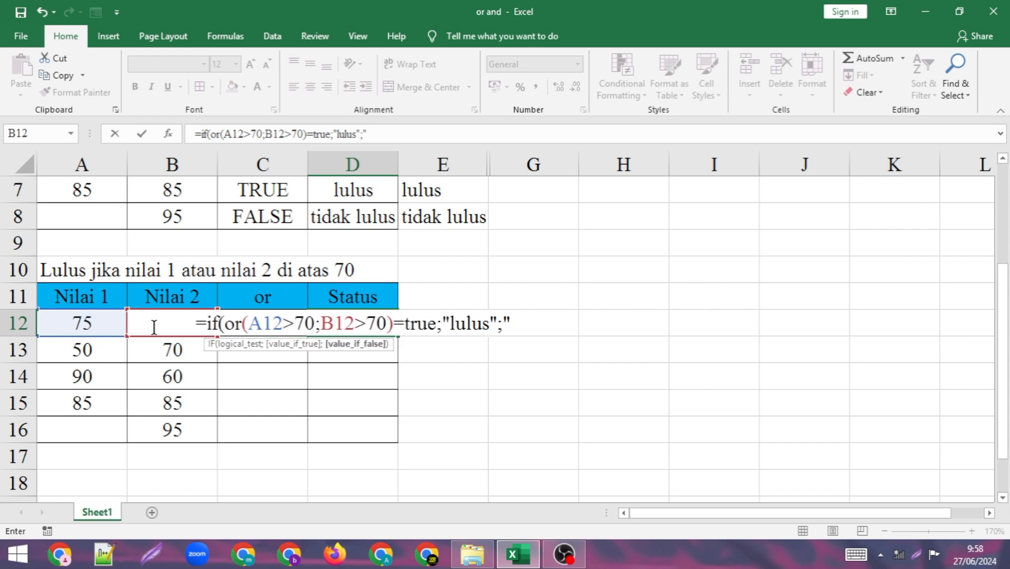
pyautogui.write('tidak ')
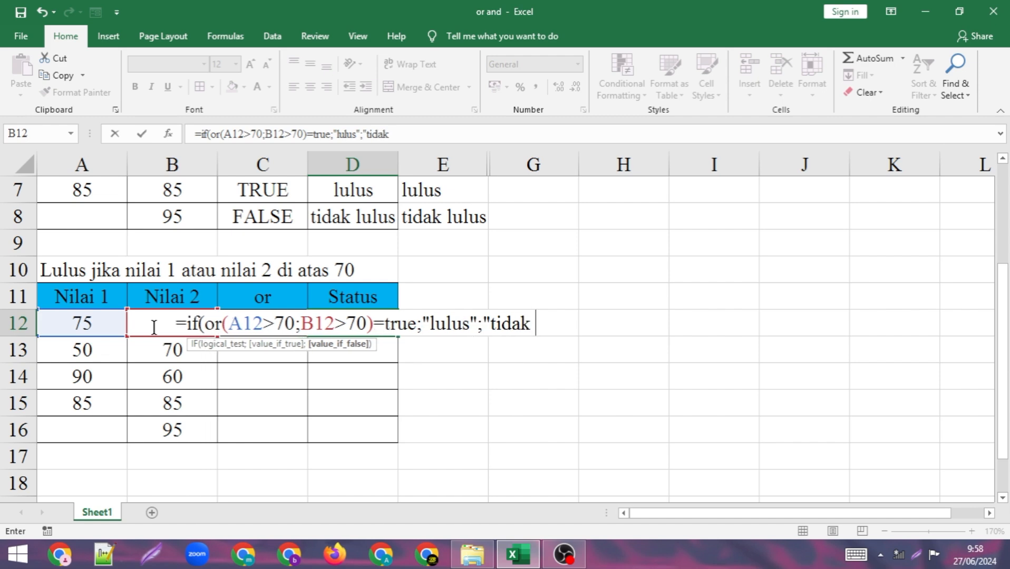
pyautogui.write('lulus')
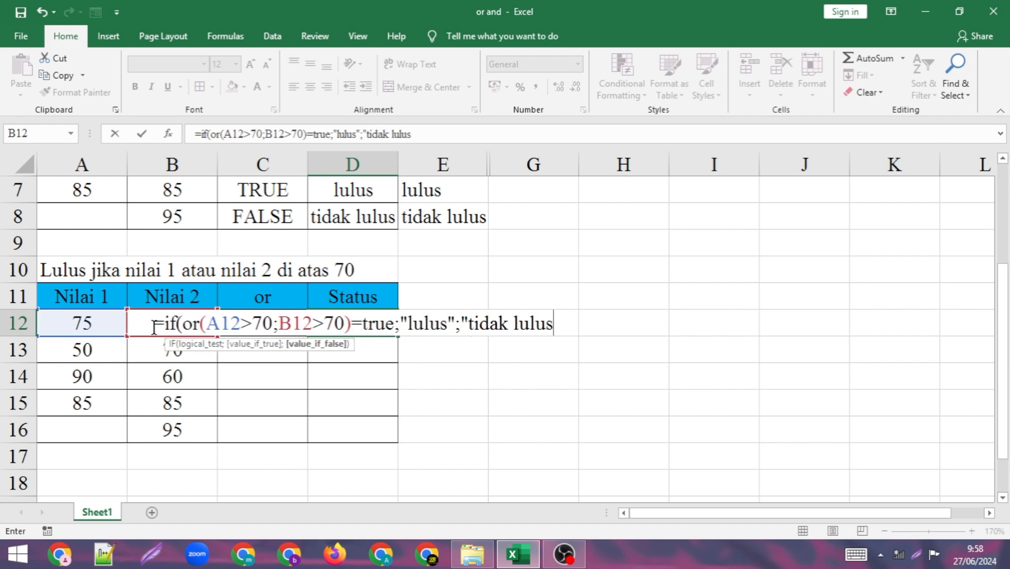
pyautogui.write('")')
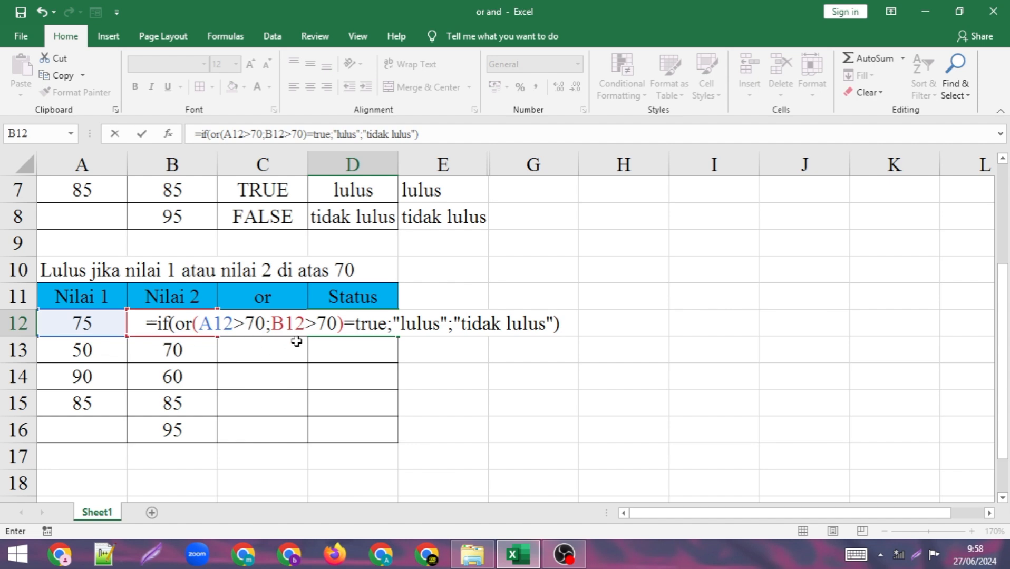
pyautogui.press('Return')
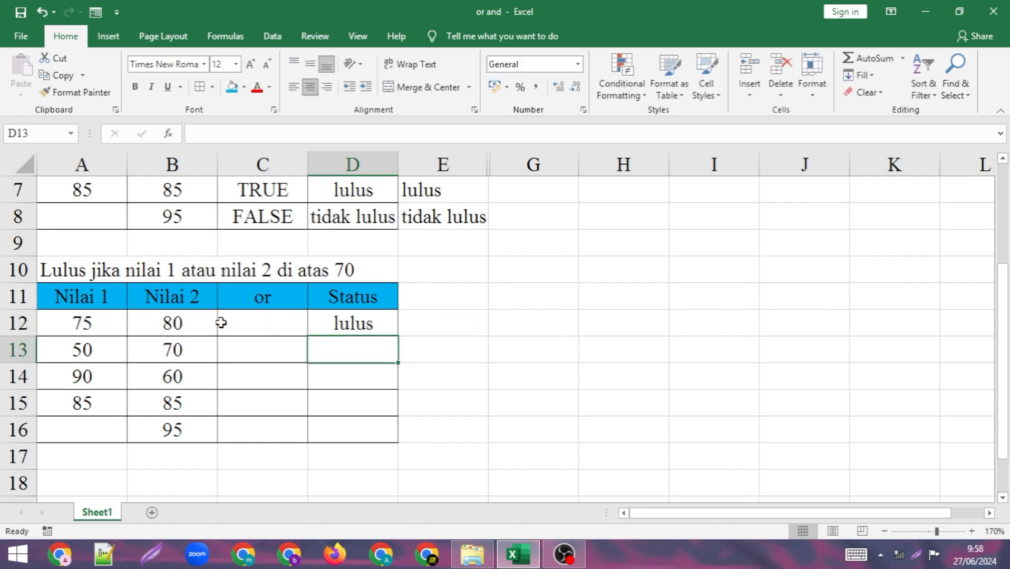
# Fill the combined IF and OR formula from D12 down through D16.
pyautogui.click(350, 322)
pyautogui.moveTo(397, 338); pyautogui.dragTo(401, 441)
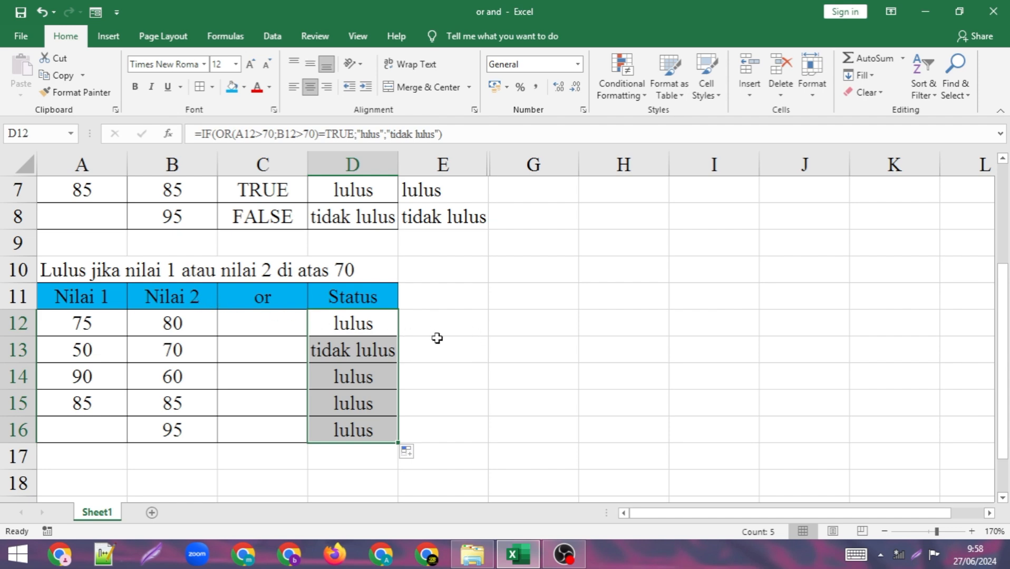
# Review the combined IF and OR formula in D12 and leave it unchanged.
pyautogui.click(352, 326)
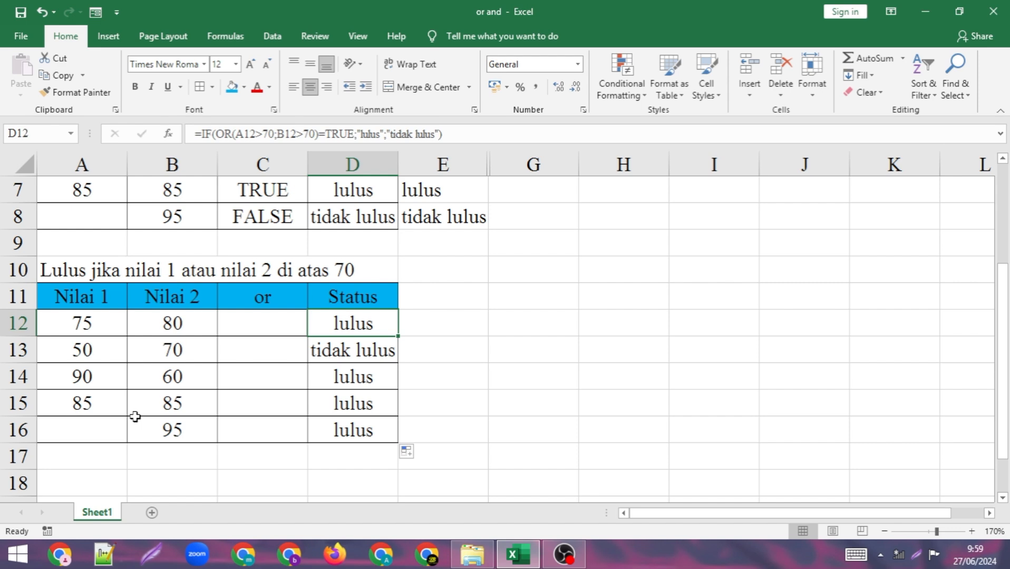
pyautogui.doubleClick(371, 313)
pyautogui.press('Return')
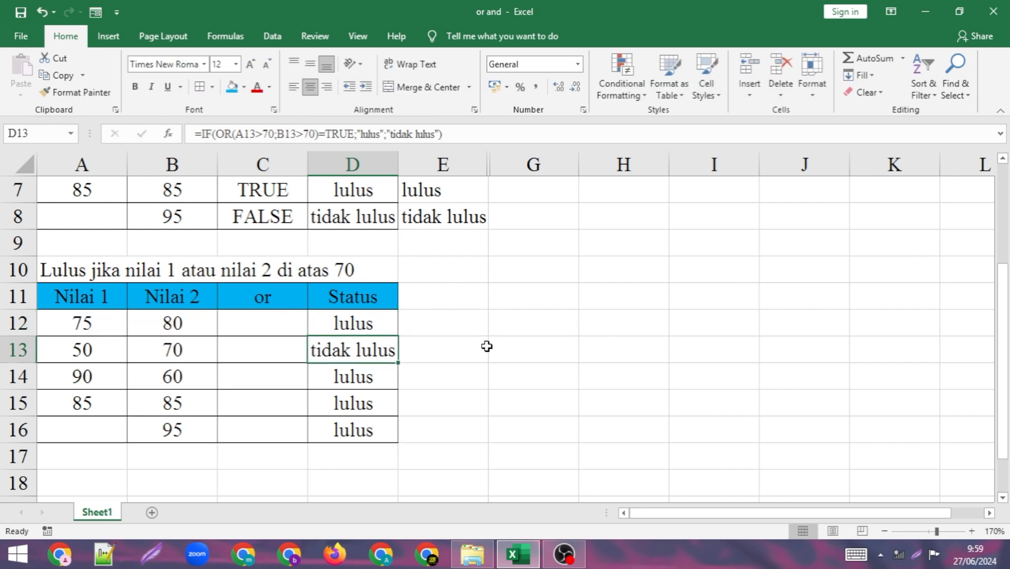